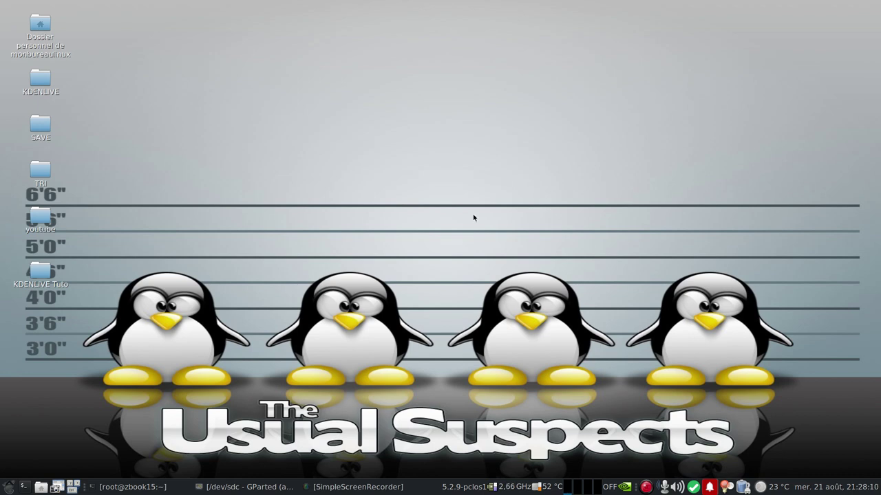
- Switch to the GParted window that manages the /dev/sdc disk
click(247, 487)
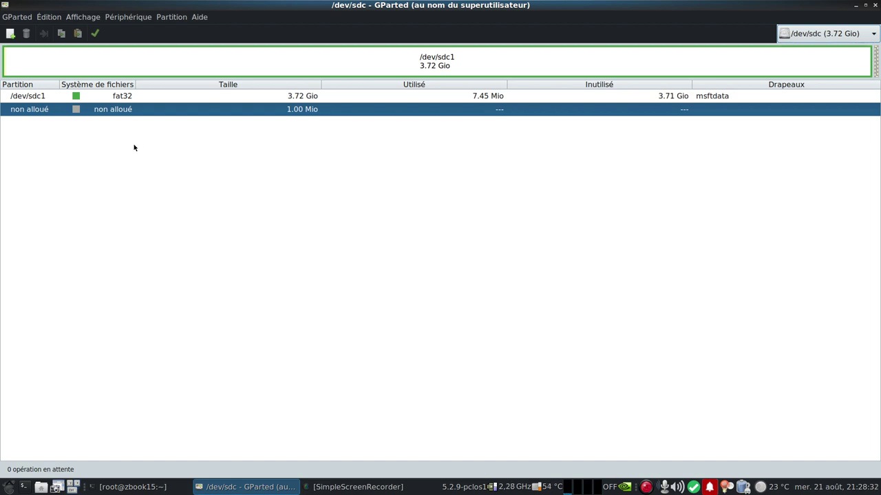
click(136, 18)
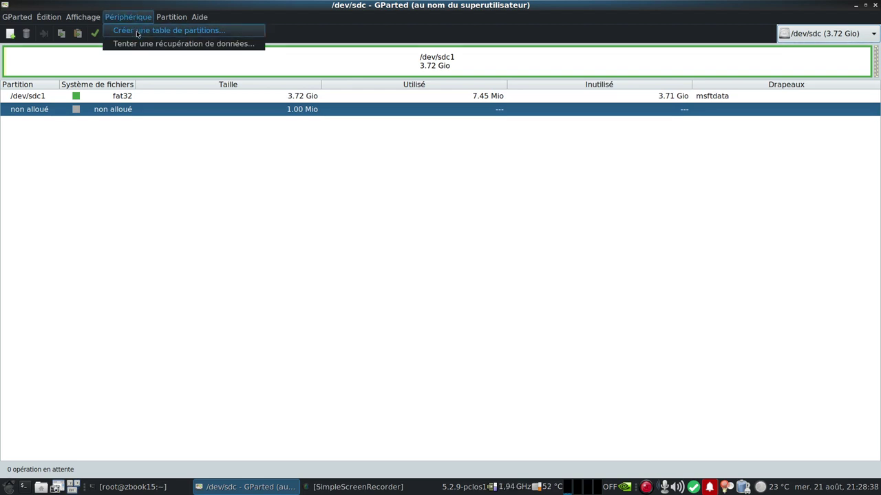
click(137, 31)
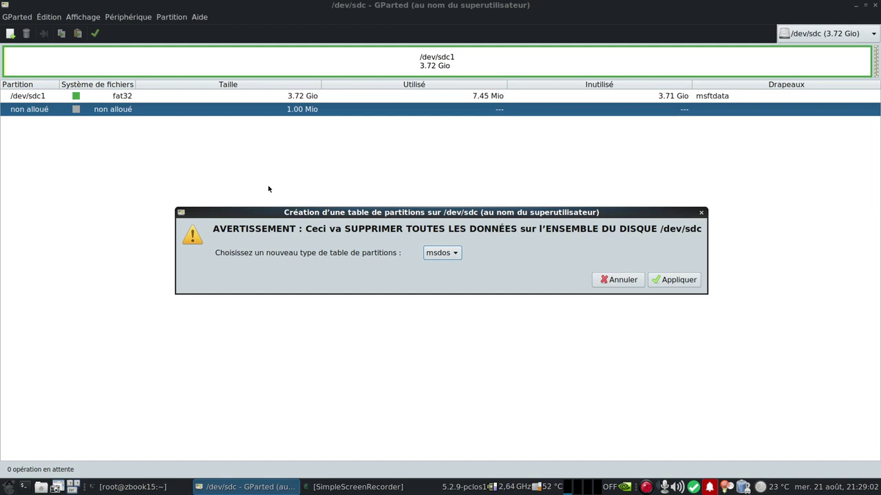
click(435, 254)
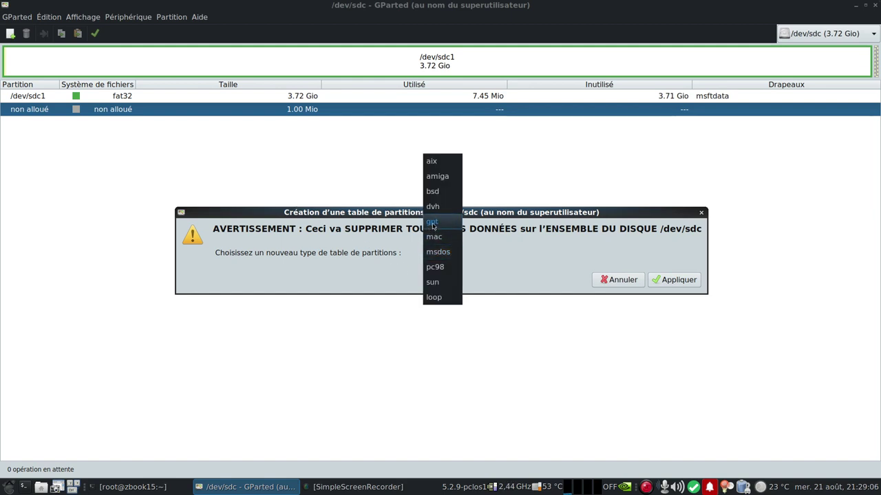
click(431, 224)
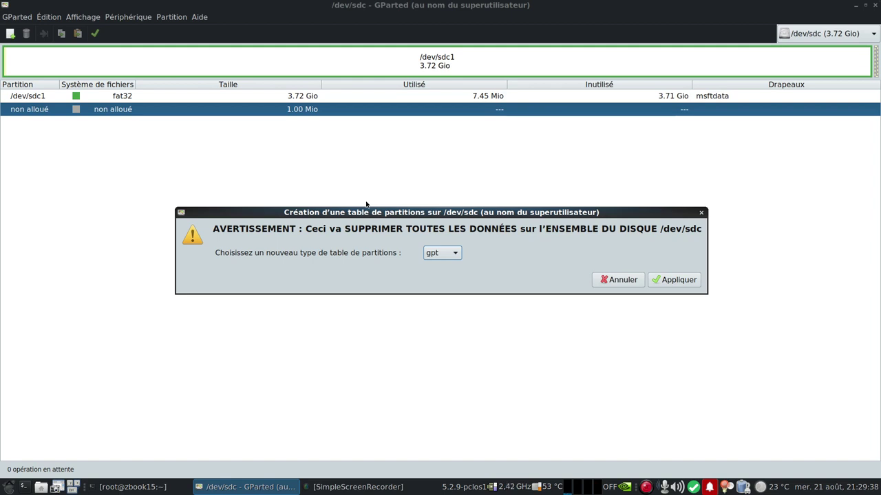
click(606, 282)
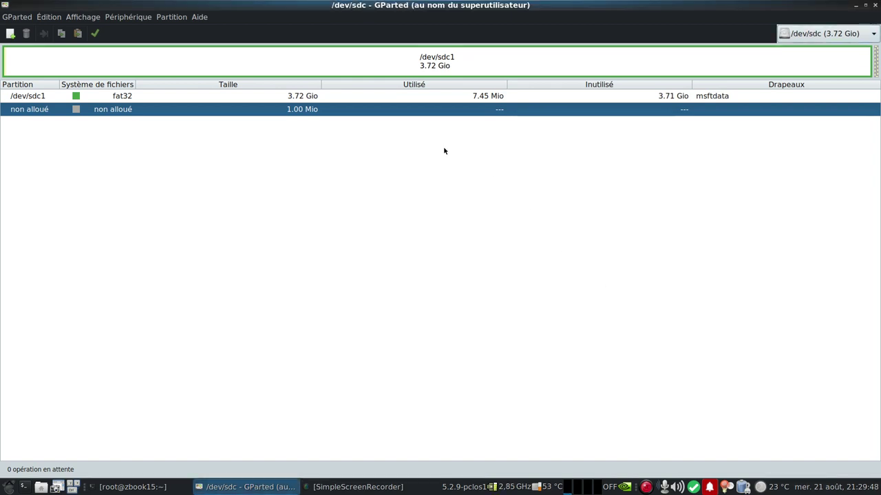
- View the partition information of /dev/sdc1, including its file system, flags and sectors
right_click(355, 57)
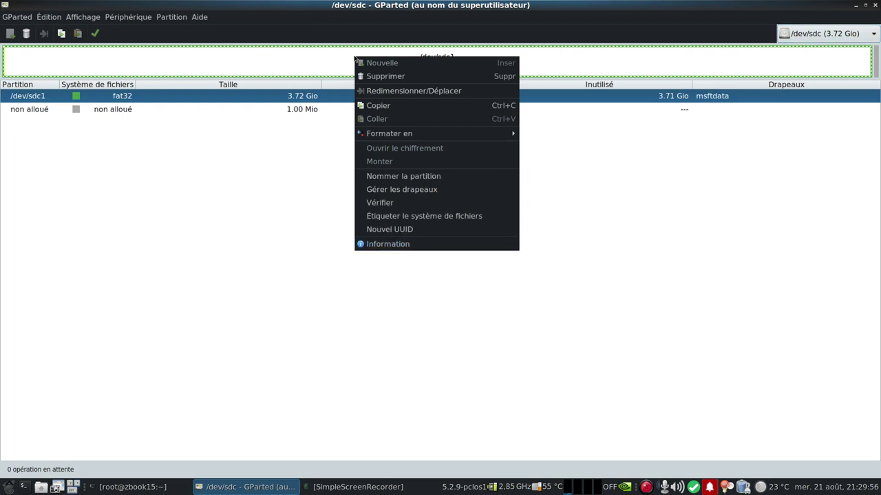
click(393, 246)
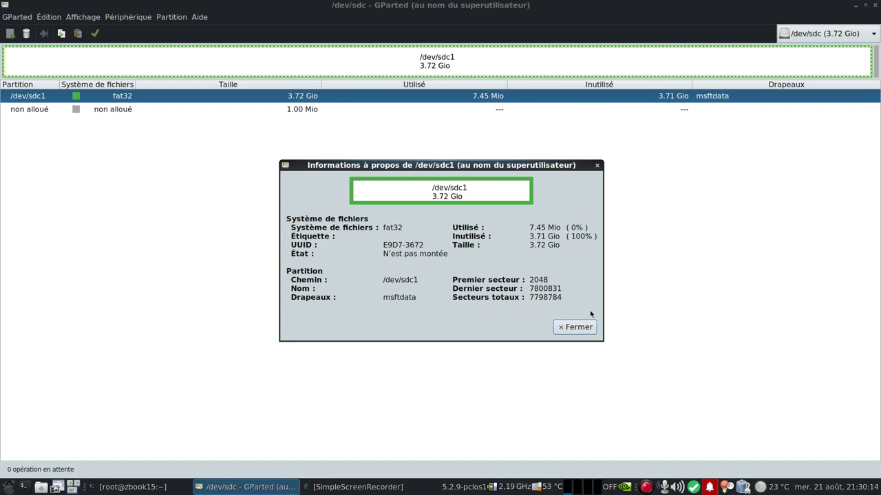
click(575, 327)
- Switch to the /dev/sda disk and view the partition information of /dev/sda4
click(806, 34)
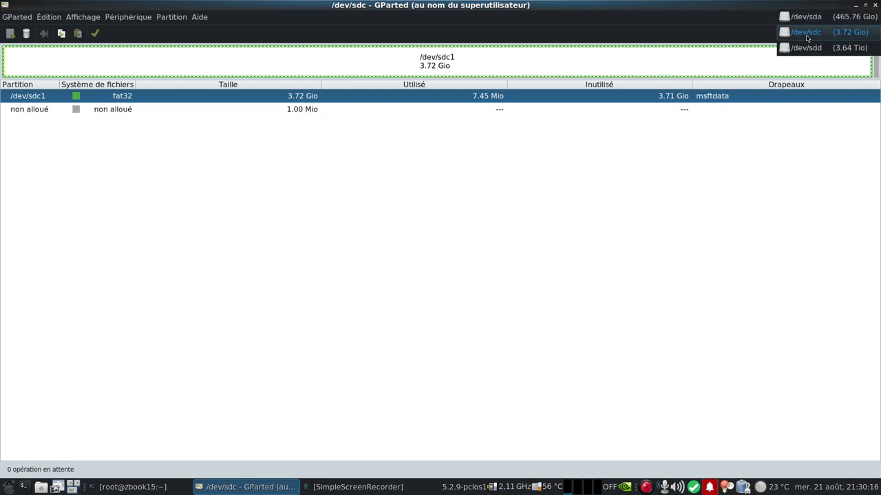
click(815, 17)
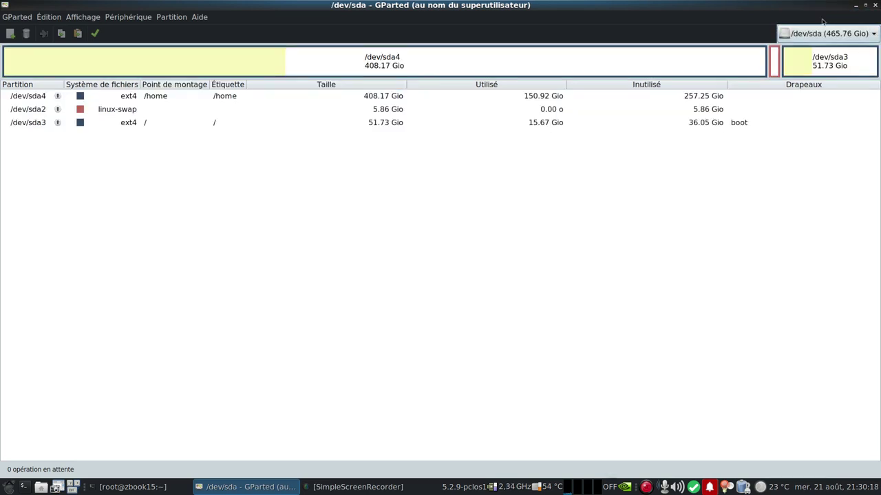
right_click(443, 66)
click(502, 251)
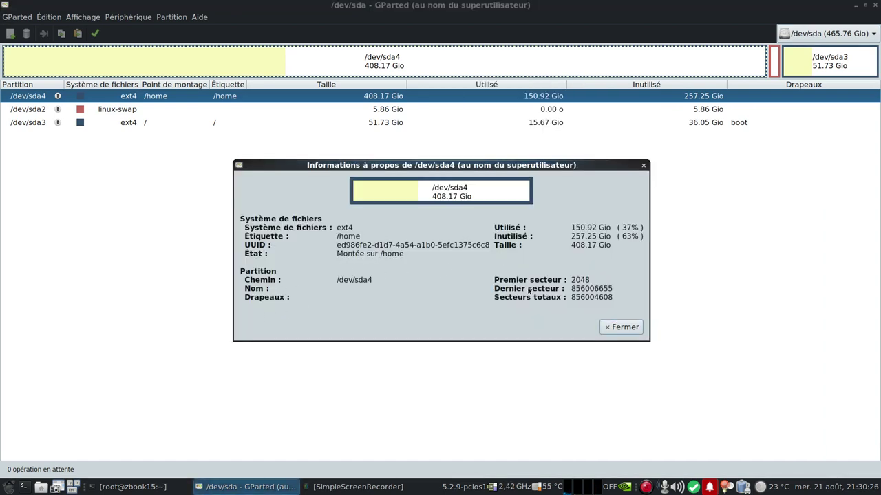
click(623, 327)
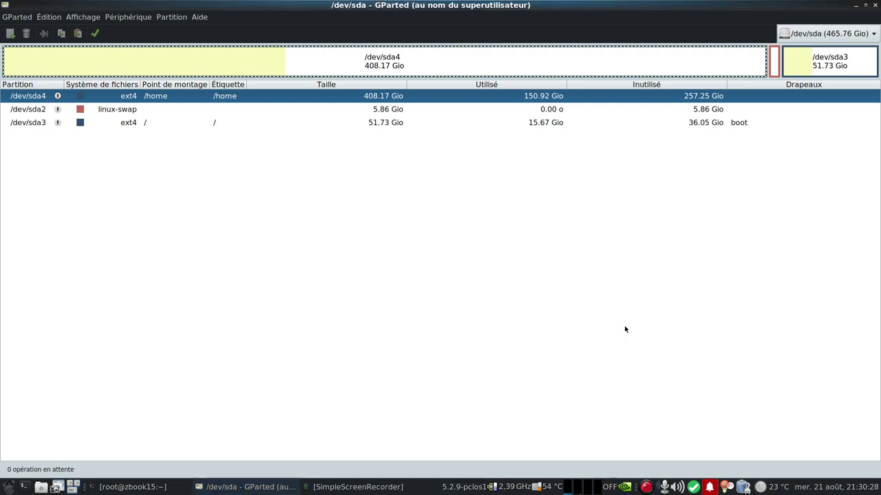
- View the partition information of the root partition /dev/sda3
click(818, 33)
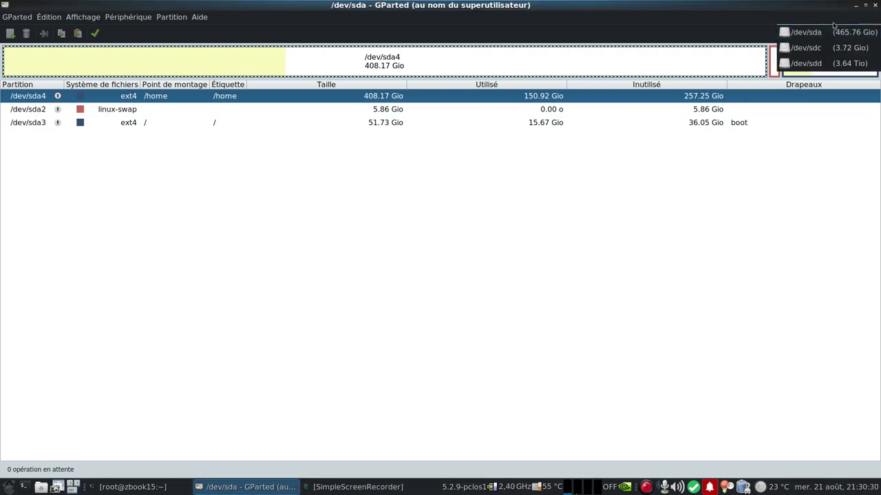
click(596, 200)
right_click(833, 59)
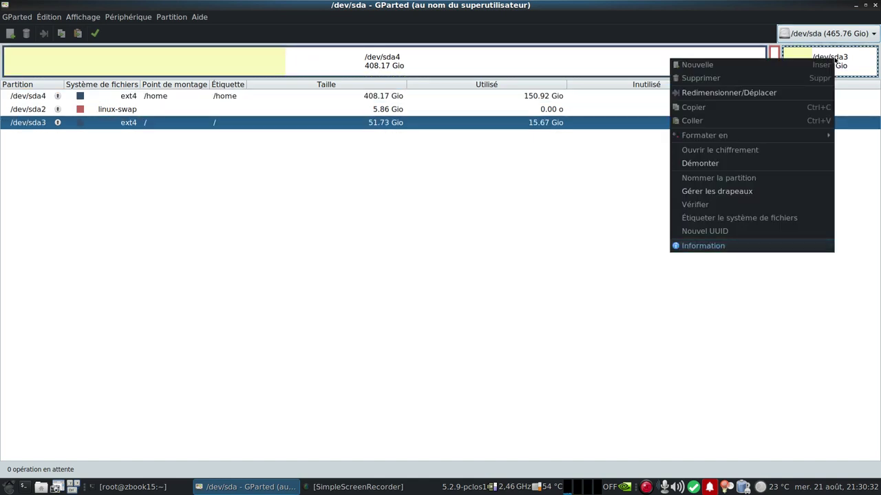
click(731, 247)
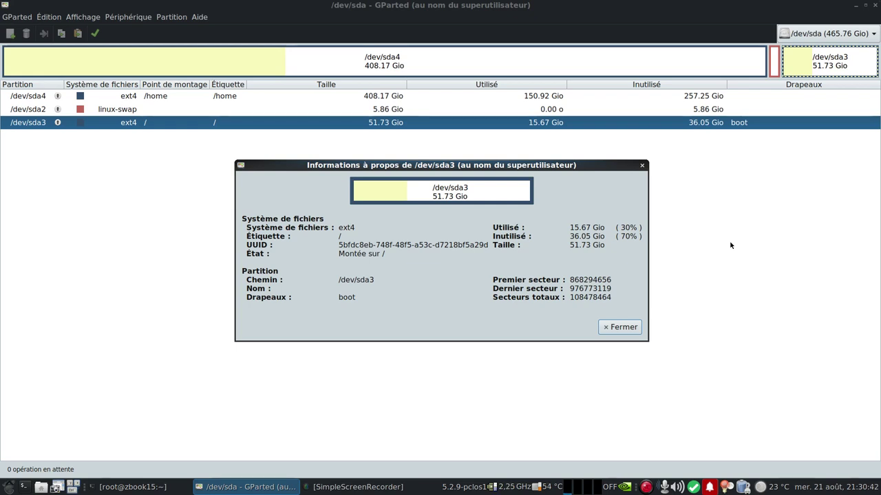
click(633, 327)
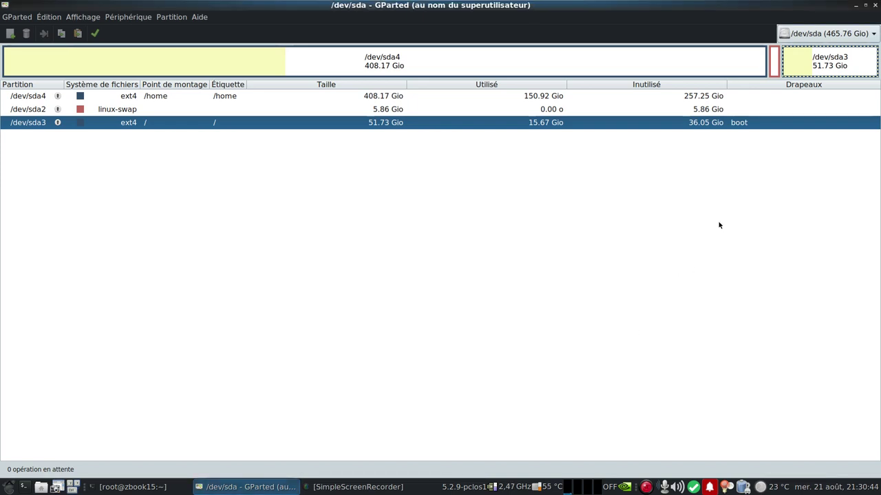
- Show the device information and check the partition table type of /dev/sda and /dev/sdd
click(834, 34)
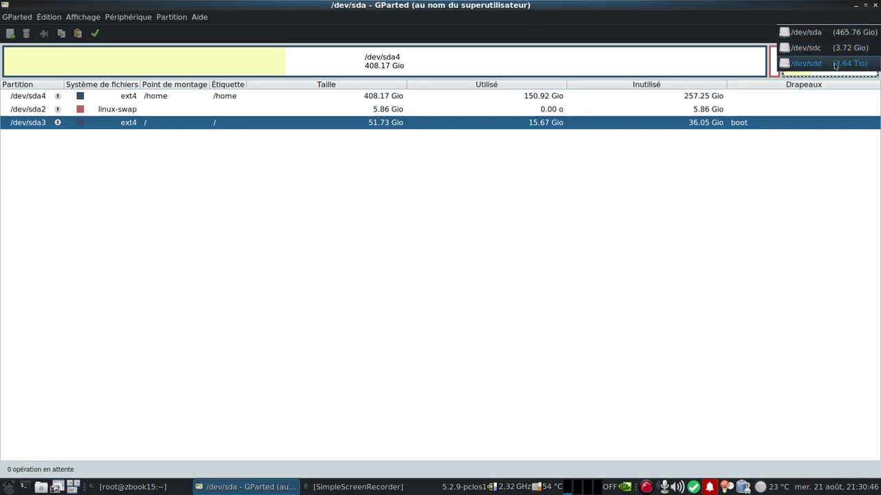
click(854, 33)
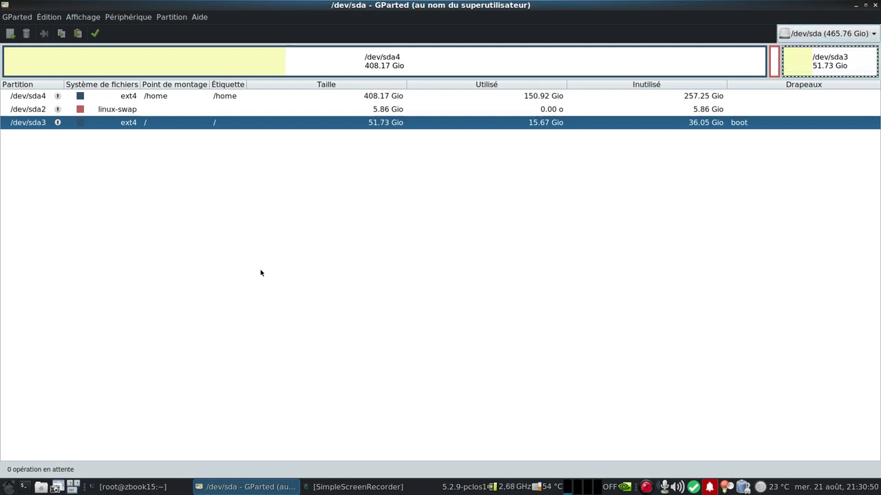
click(81, 17)
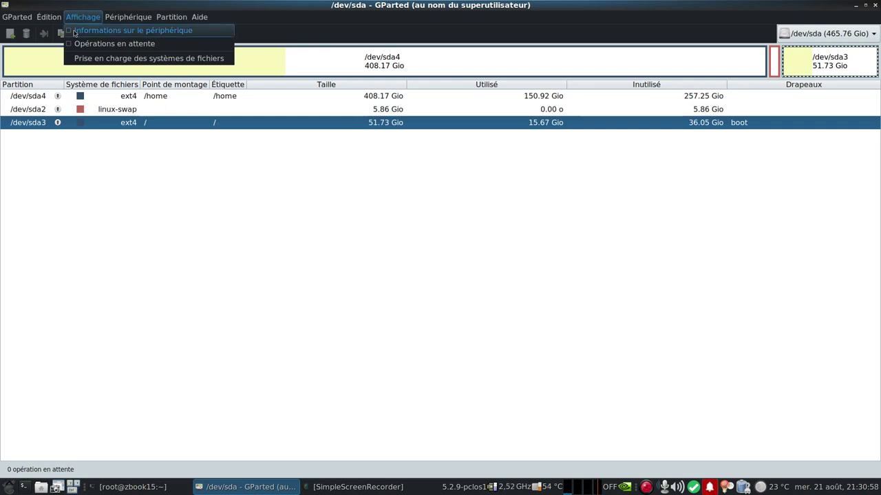
click(74, 32)
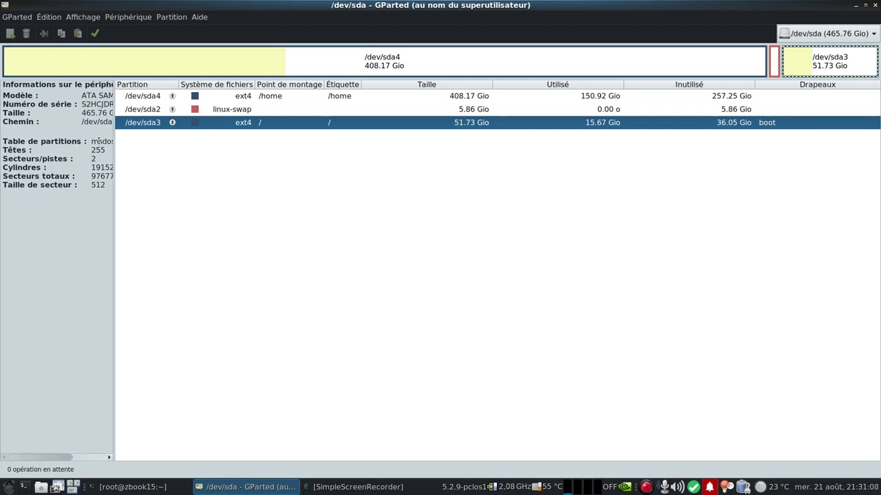
click(868, 36)
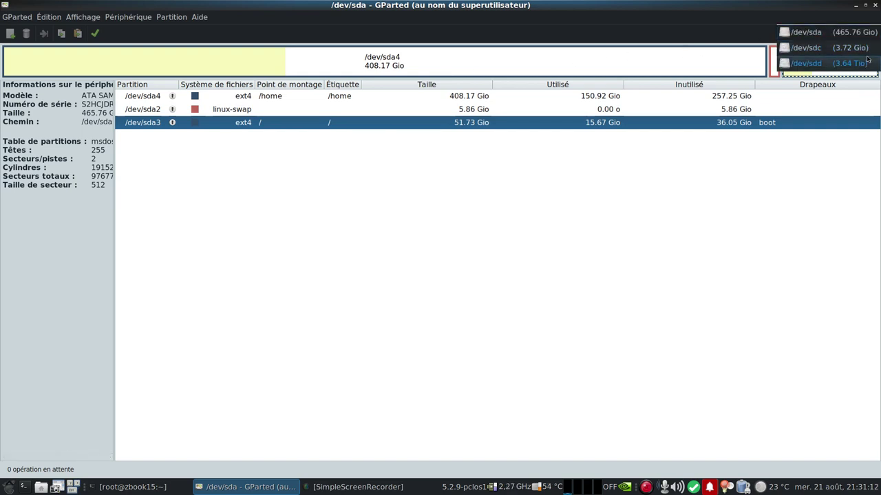
click(865, 63)
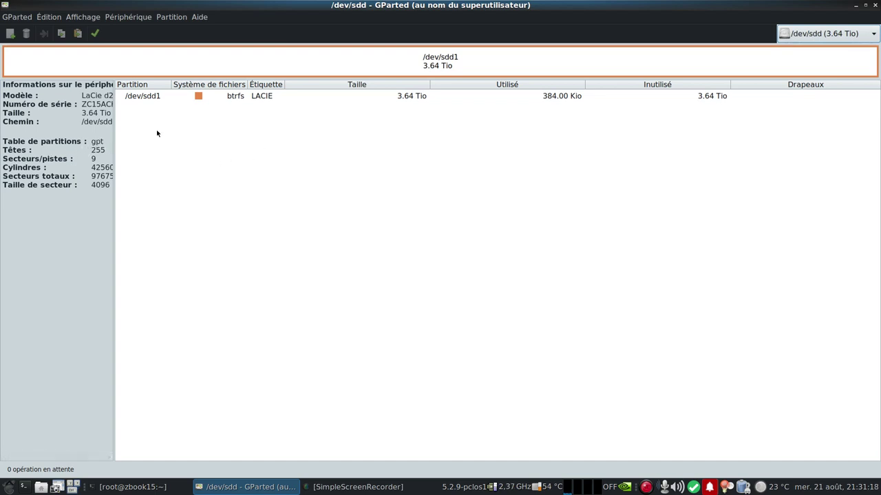
- Switch back to the /dev/sdc disk and create a new msdos partition table on it
click(857, 39)
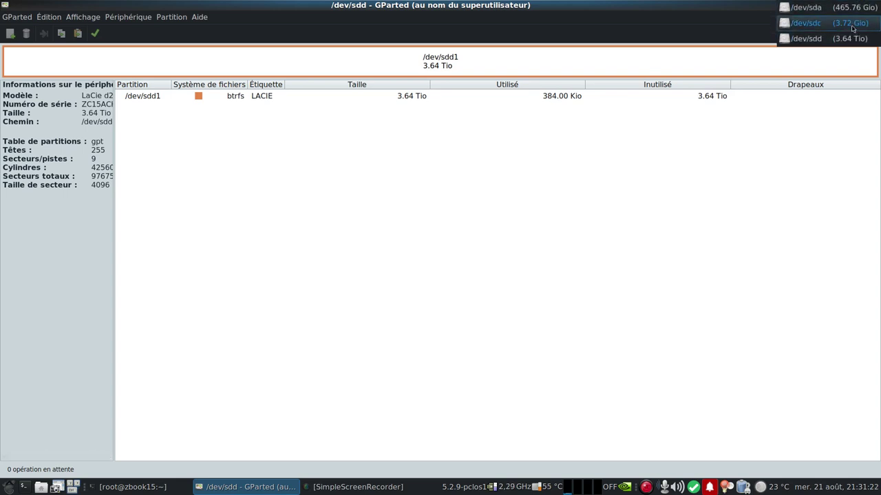
click(852, 29)
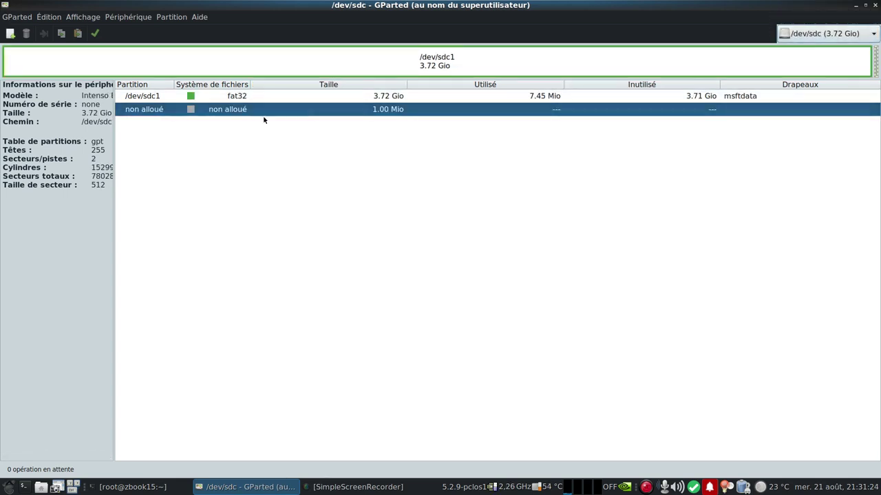
click(188, 58)
right_click(287, 57)
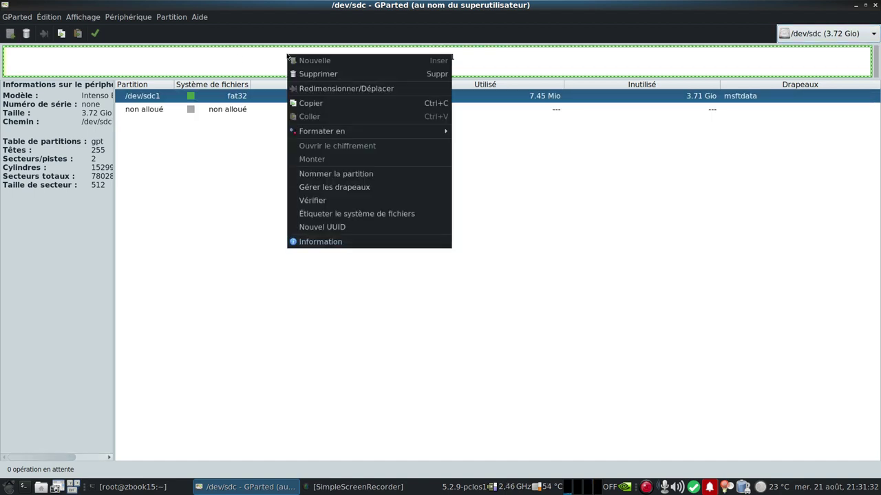
click(192, 70)
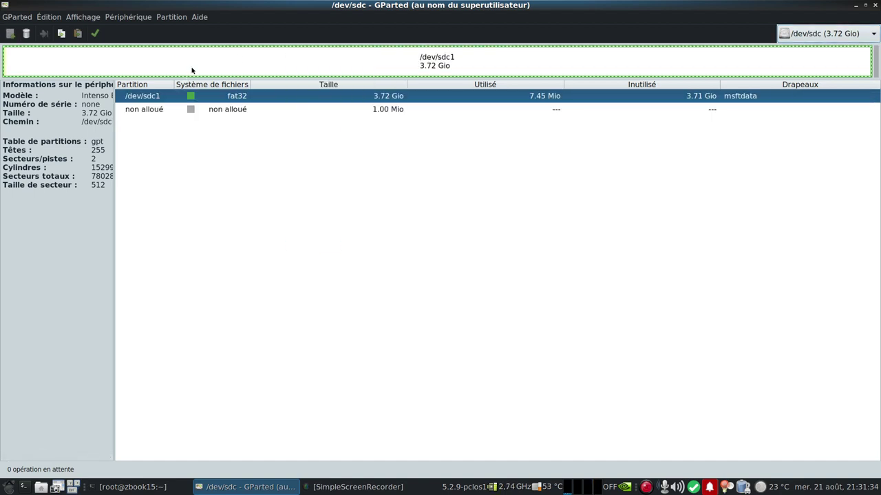
click(168, 19)
mouse_move(145, 19)
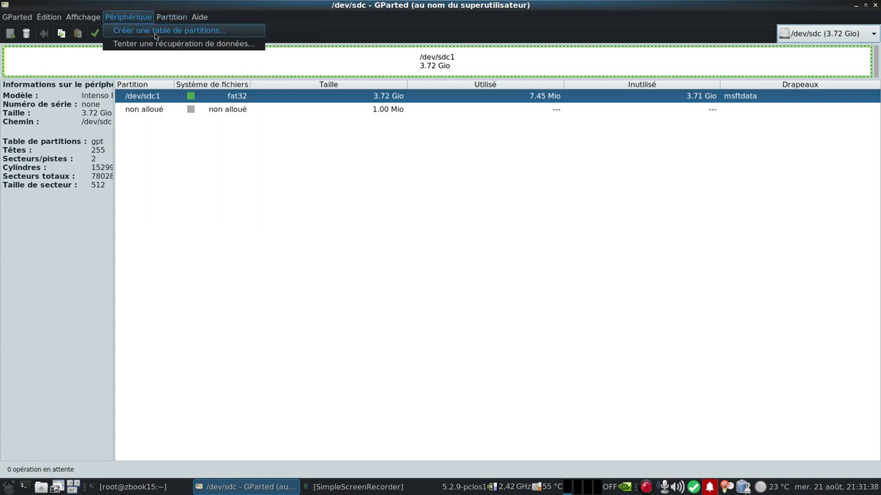
click(156, 31)
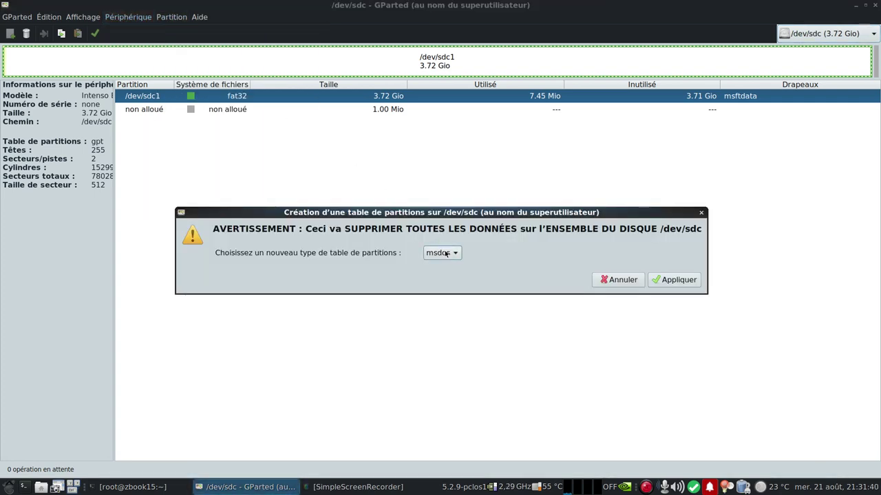
click(679, 280)
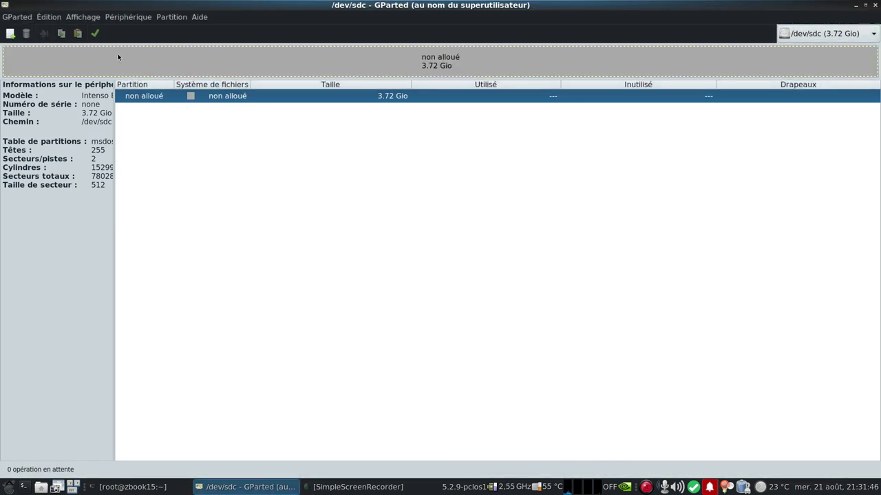
- Add a primary partition of about 770 Mio at the start of /dev/sdc, with file system effacé
click(11, 33)
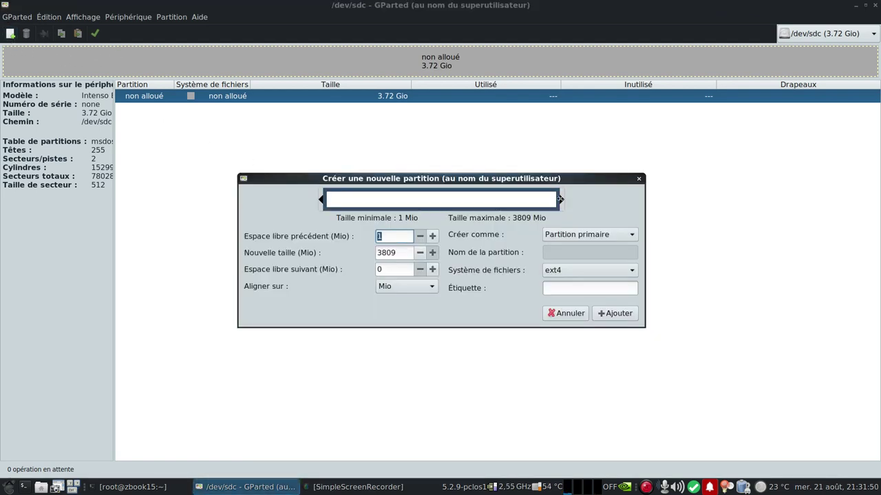
drag(560, 199, 379, 199)
click(583, 269)
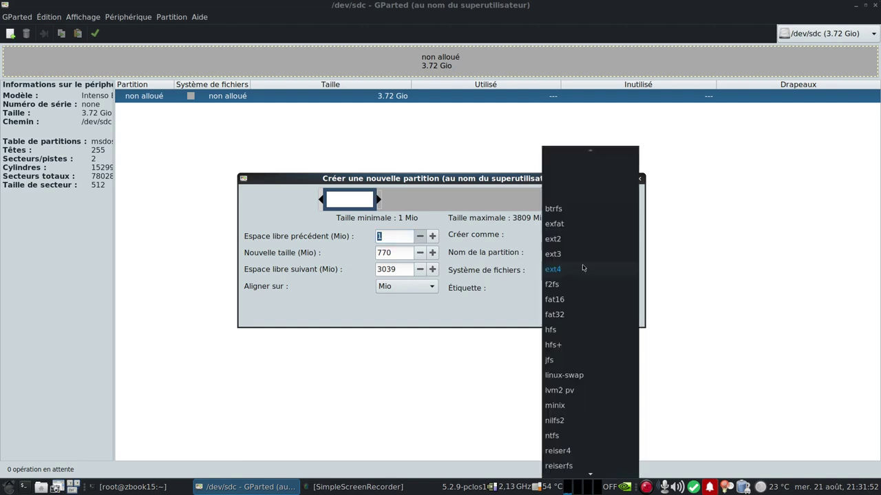
scroll(603, 379, down, 2)
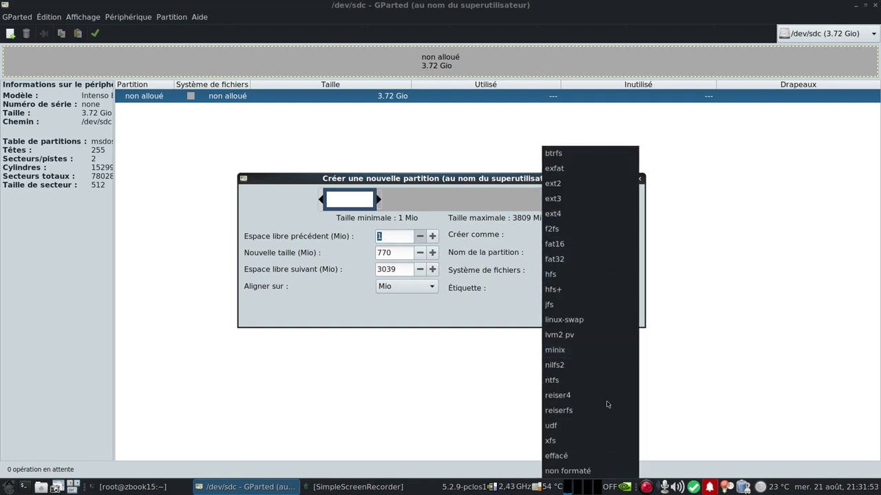
click(577, 457)
click(619, 314)
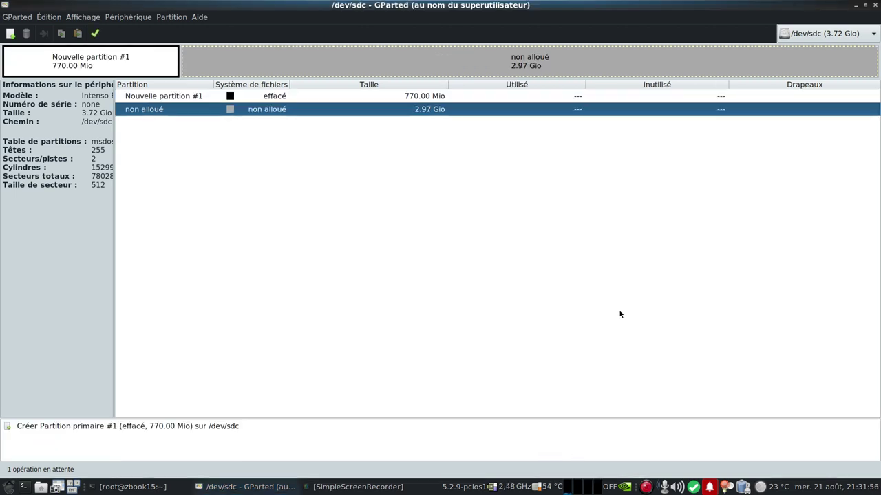
- Add a second primary partition of about 845 Mio in the unallocated space of /dev/sdc, with file system effacé
click(11, 33)
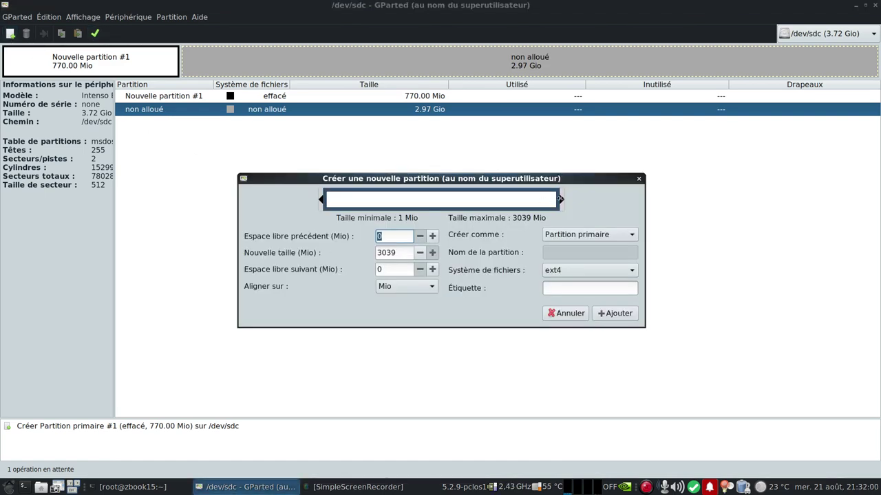
drag(560, 199, 394, 199)
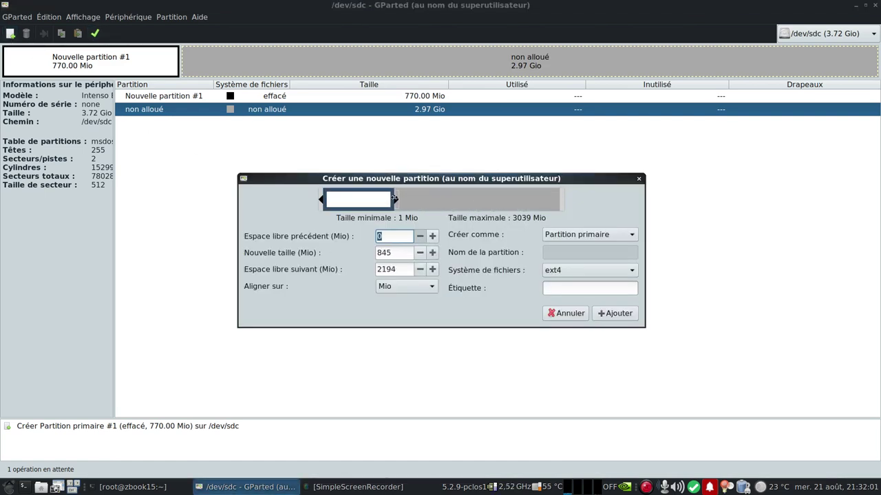
click(580, 269)
click(564, 467)
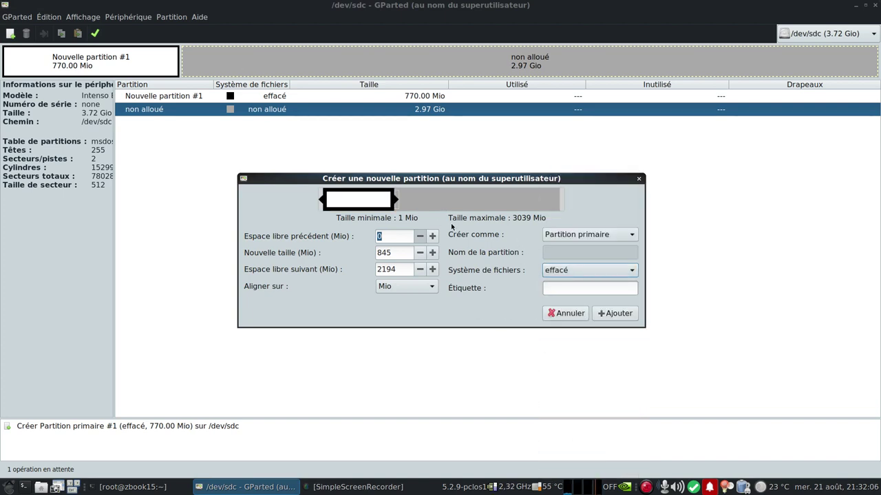
click(616, 314)
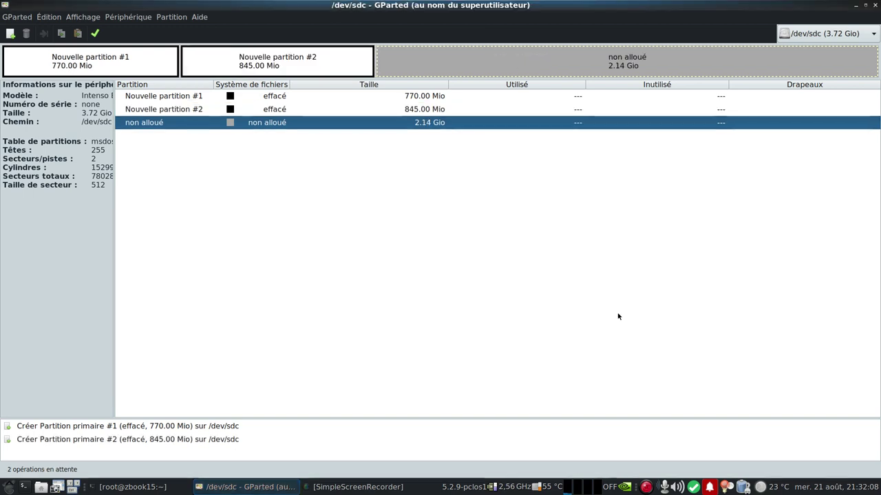
- Add a third primary partition of about 829 Mio in the unallocated space of /dev/sdc, with file system effacé
click(11, 33)
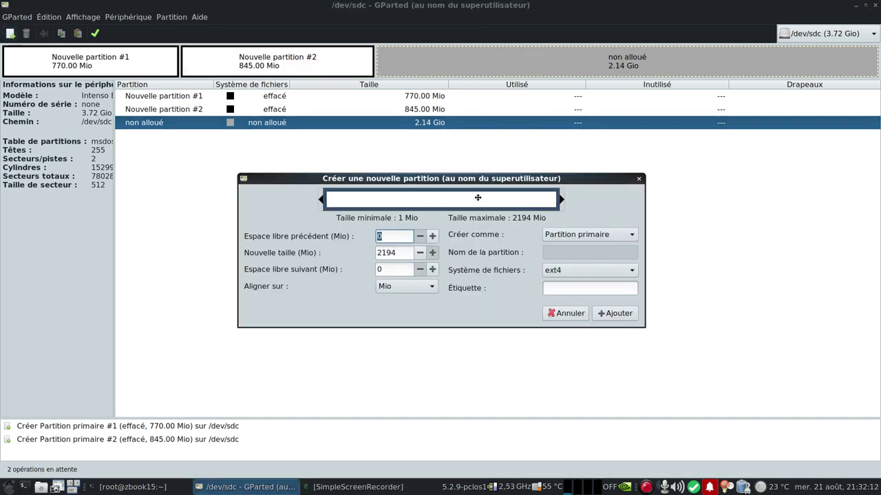
drag(561, 199, 413, 199)
click(583, 271)
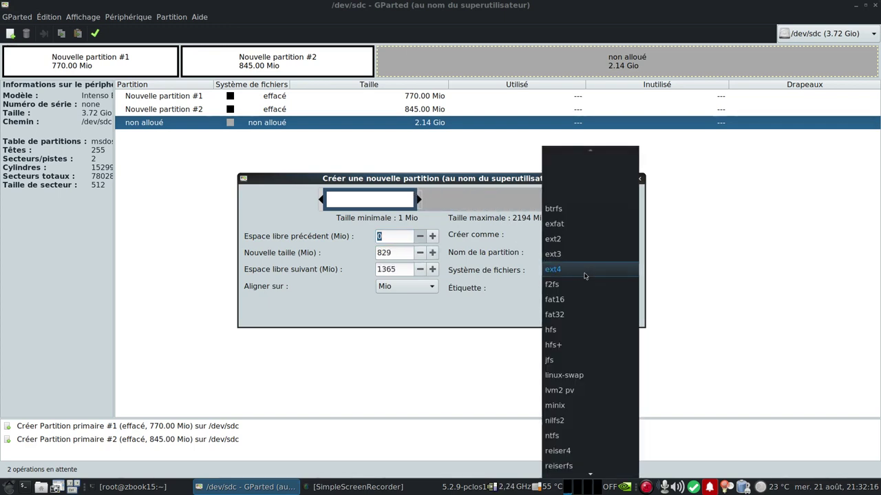
click(579, 455)
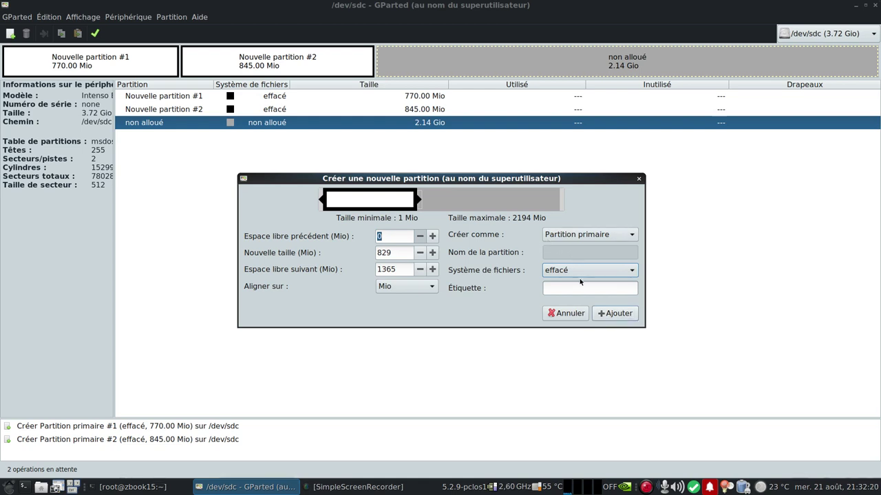
click(614, 313)
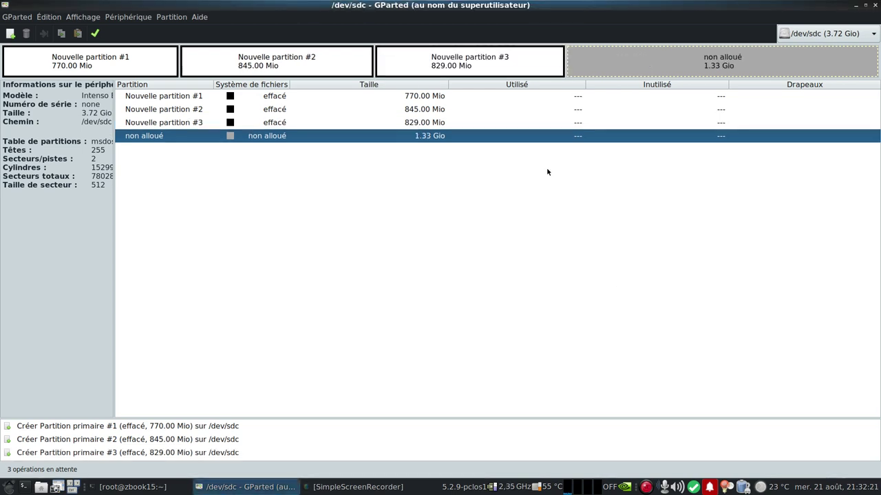
- Add a fourth primary partition of about 732 Mio with file system effacé, and try to add a fifth in the remaining unallocated space
click(10, 34)
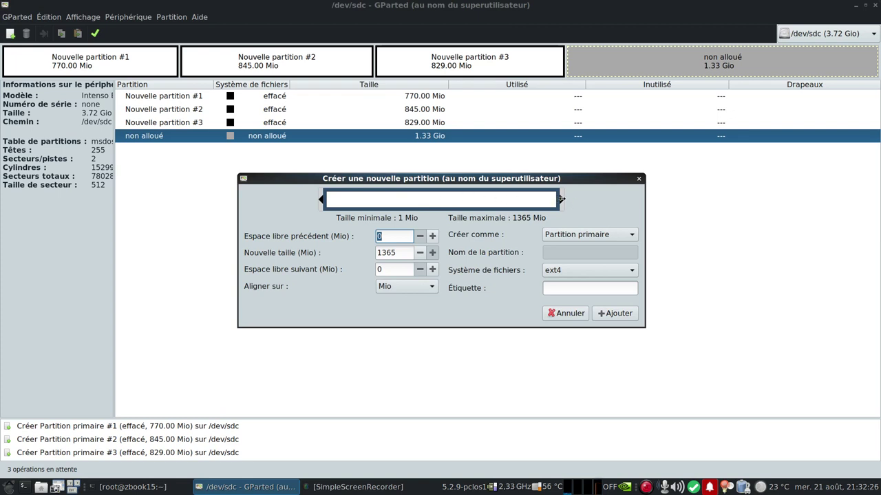
drag(562, 198, 454, 198)
click(612, 271)
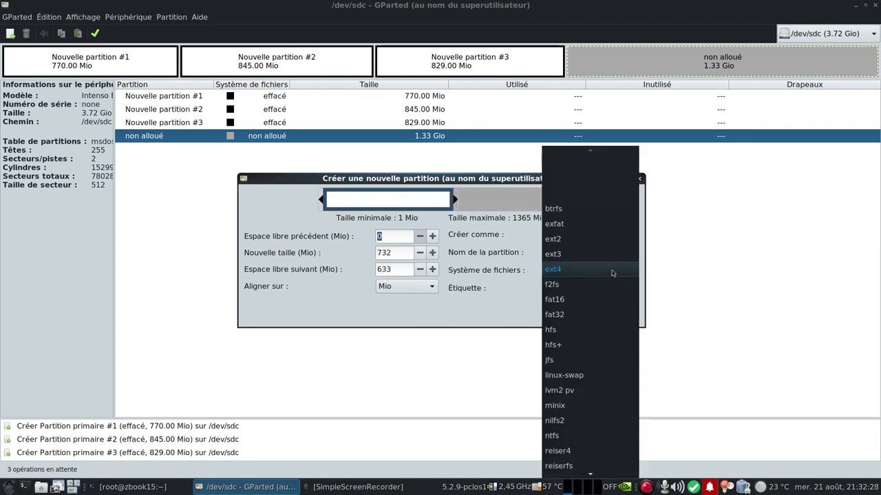
mouse_move(598, 472)
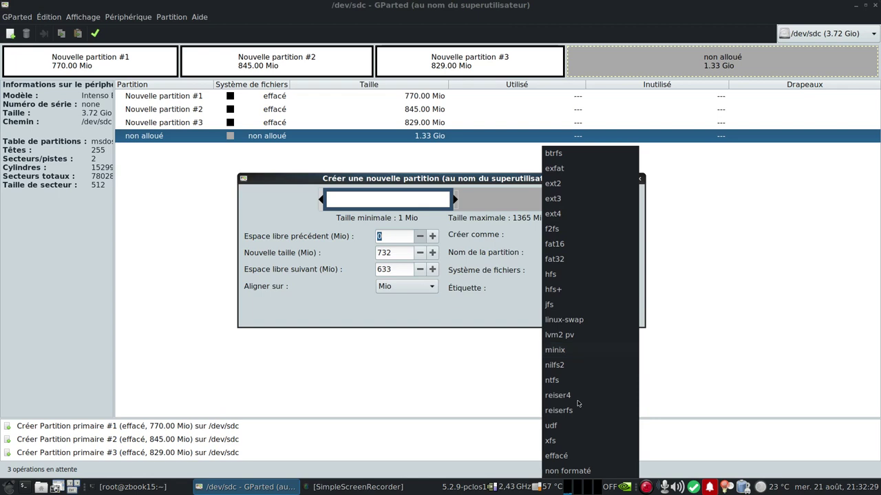
click(570, 457)
click(610, 314)
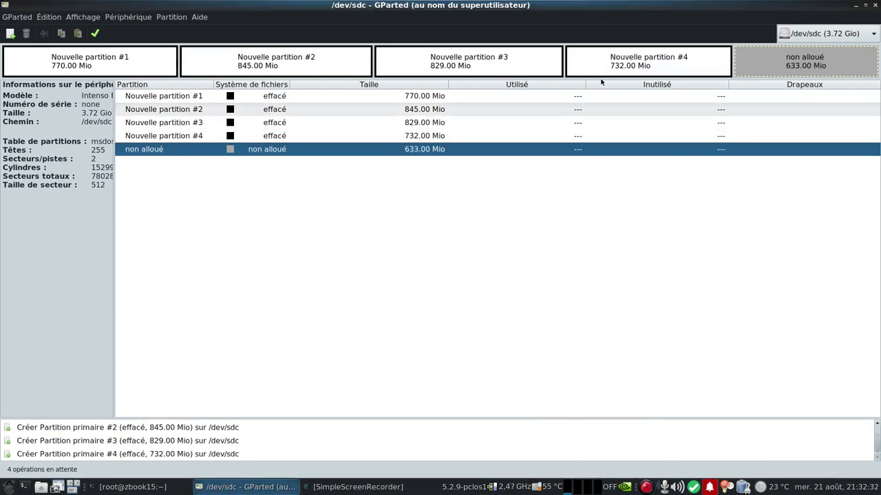
click(10, 33)
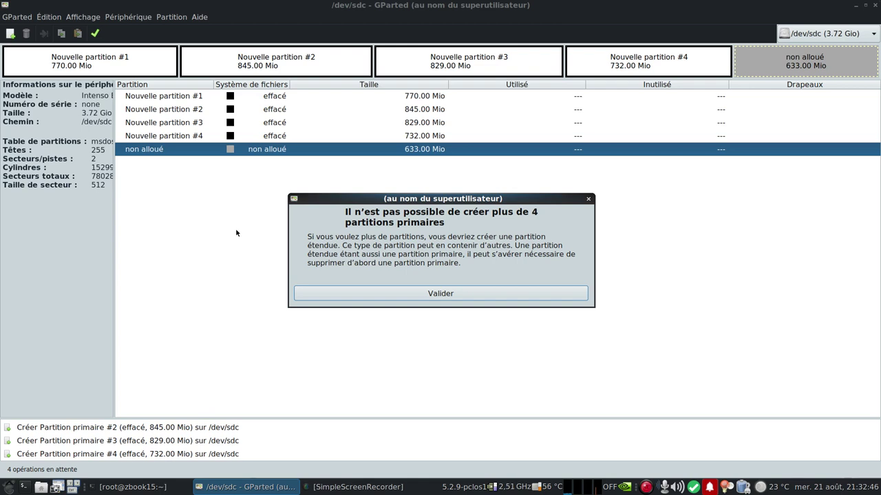
click(351, 295)
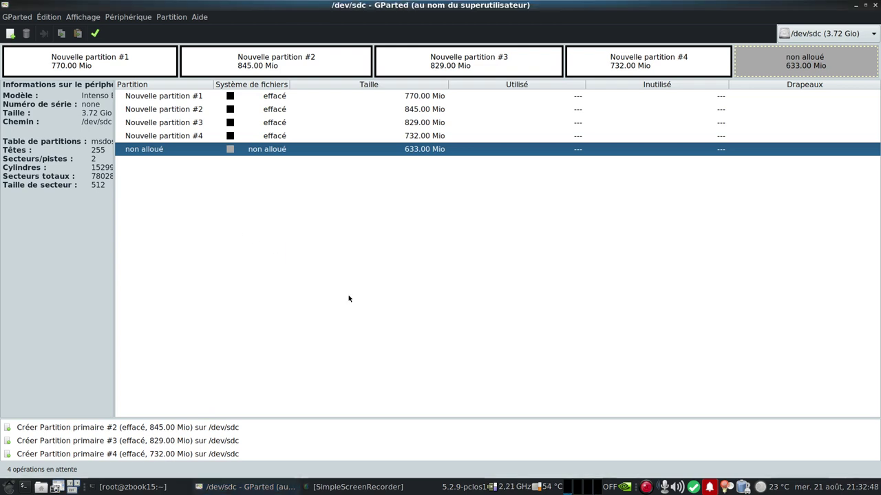
- Try to create a new partition table on /dev/sdc while the partition operations are still pending
click(165, 17)
mouse_move(129, 16)
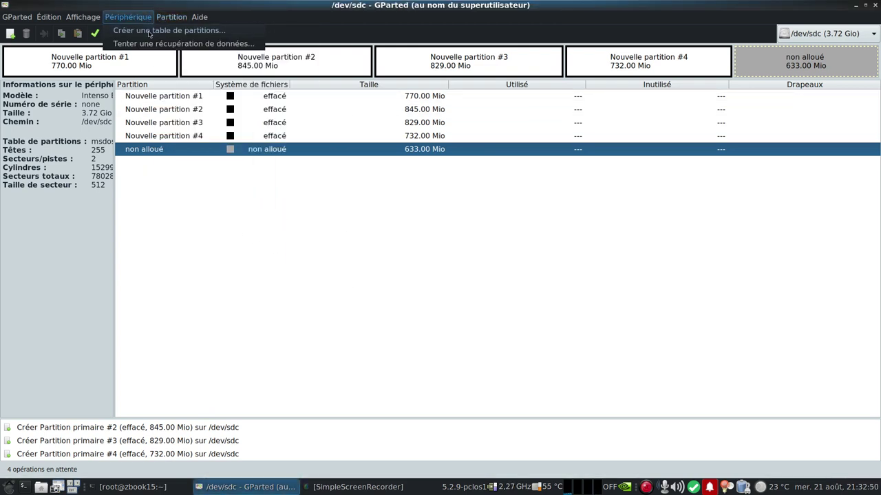
click(184, 31)
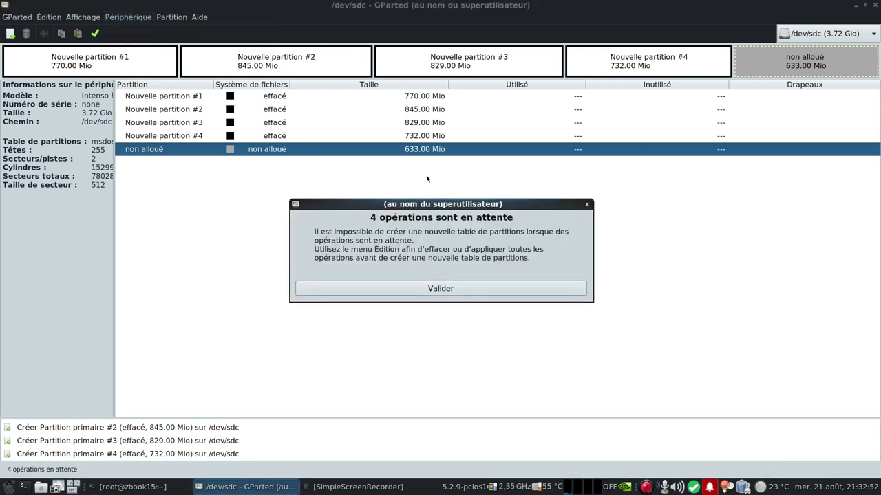
click(427, 287)
click(135, 15)
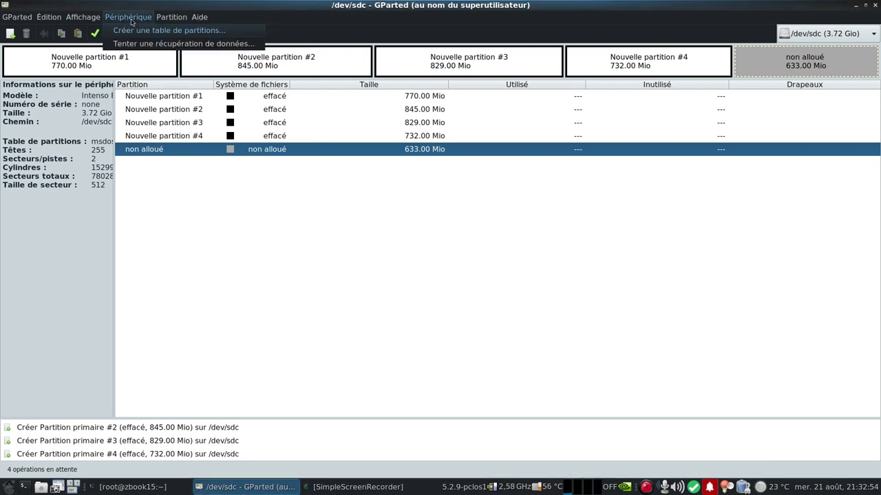
click(135, 33)
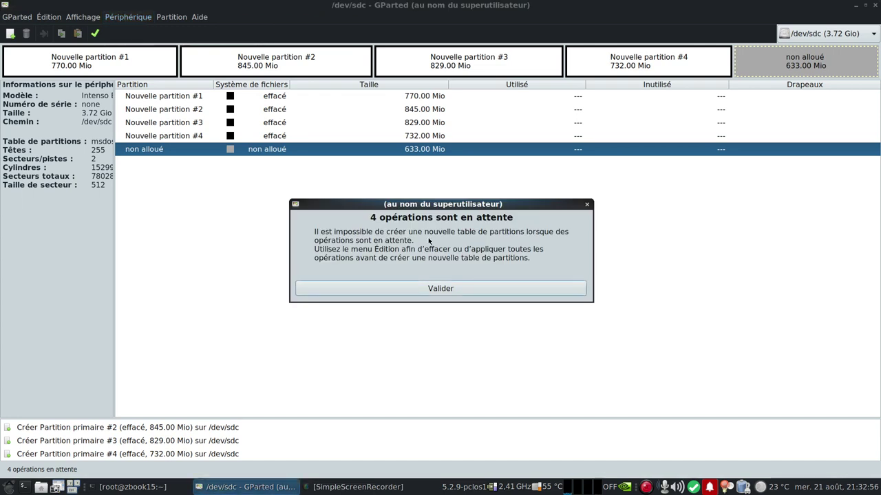
click(461, 291)
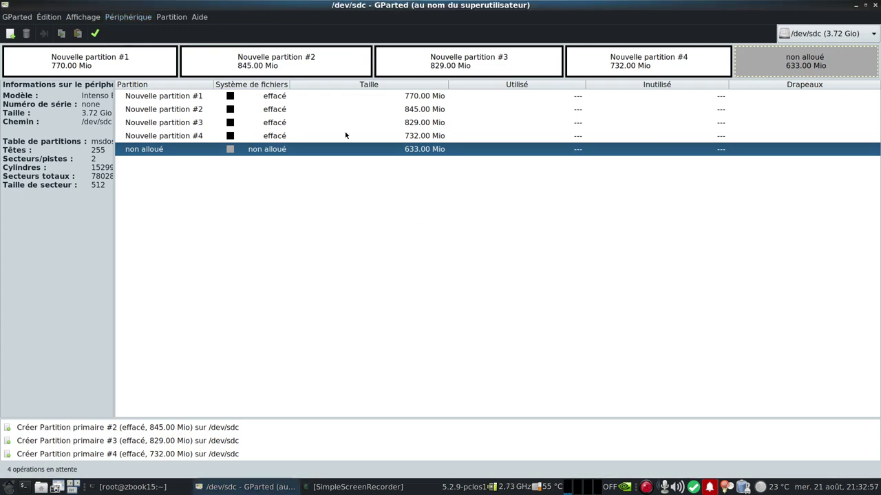
- Clear the list of pending operations and create a new gpt partition table on /dev/sdc
click(50, 17)
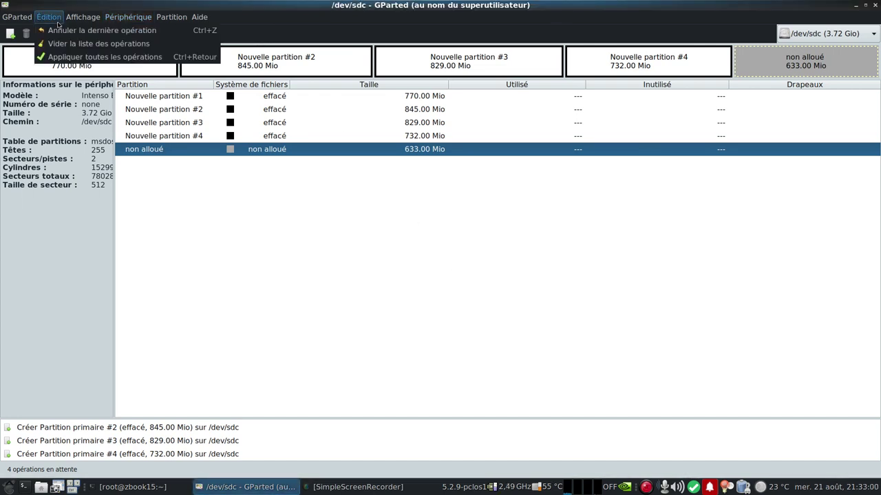
click(80, 44)
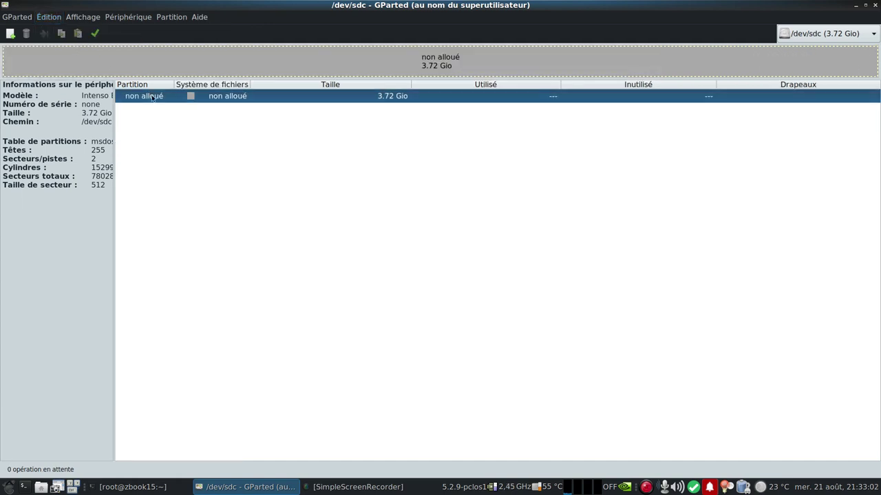
click(110, 17)
click(141, 30)
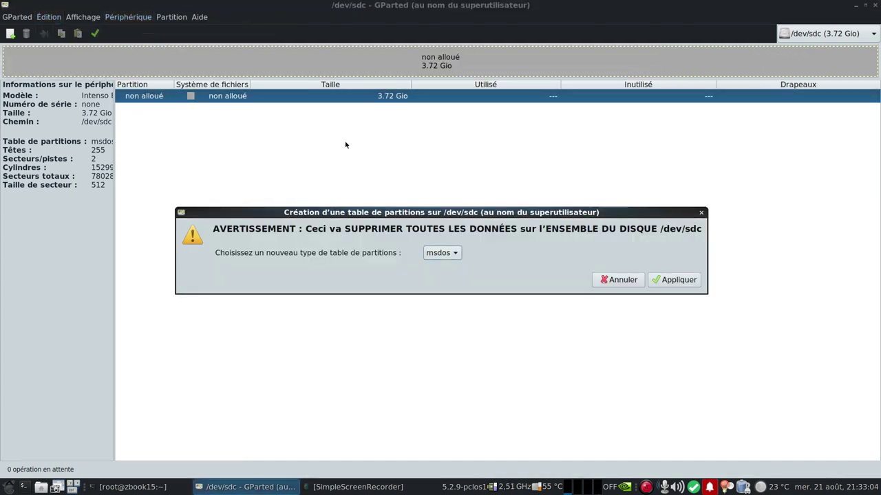
click(442, 252)
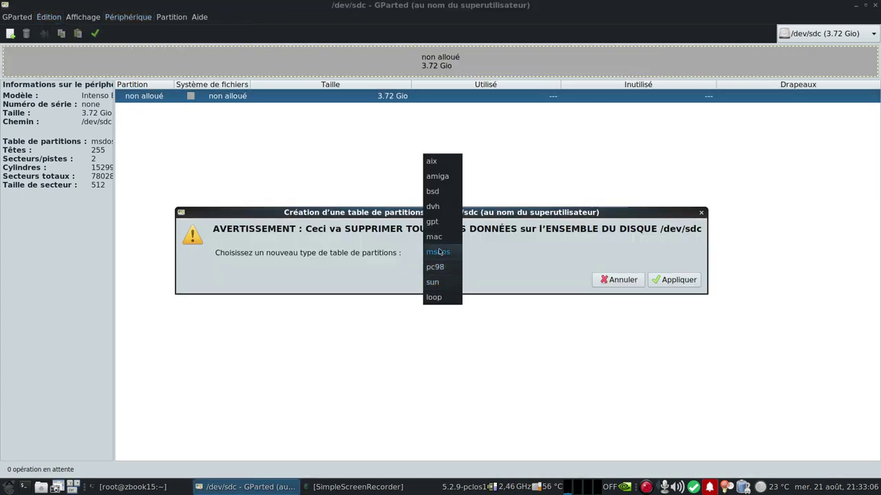
click(436, 222)
click(678, 280)
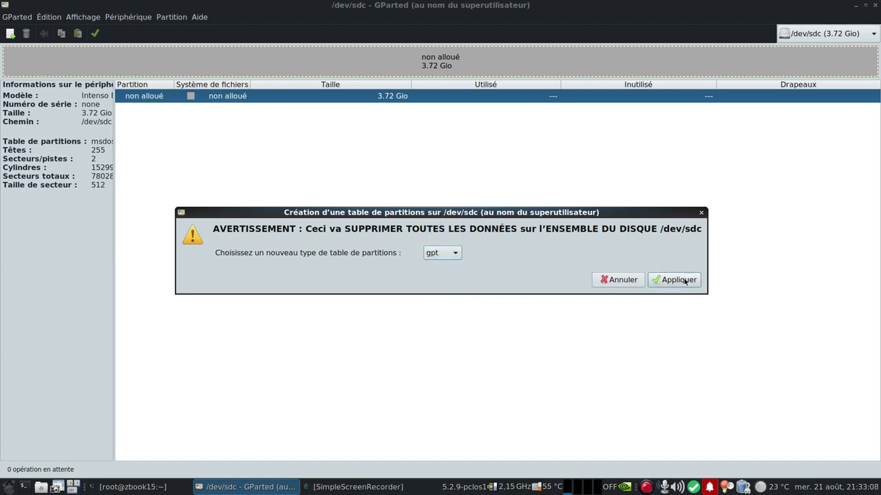
- Add a primary partition of about 831 Mio at the start of the gpt disk, with file system effacé
click(8, 34)
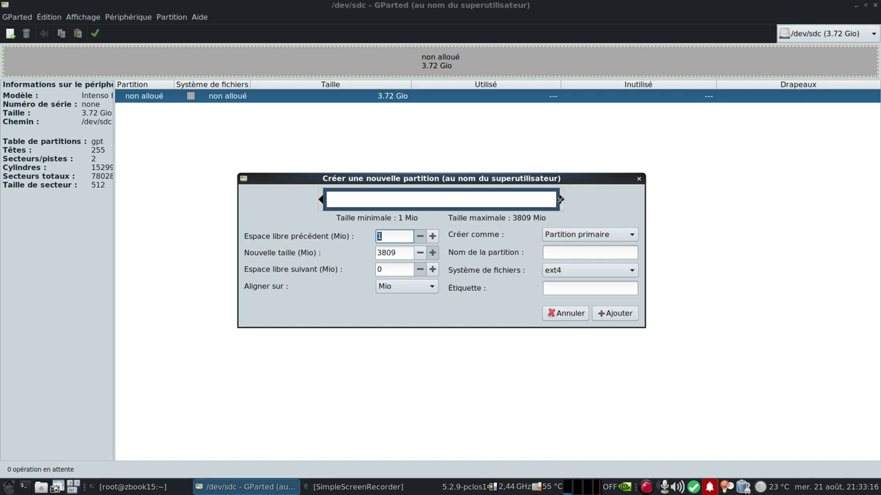
drag(560, 200, 380, 200)
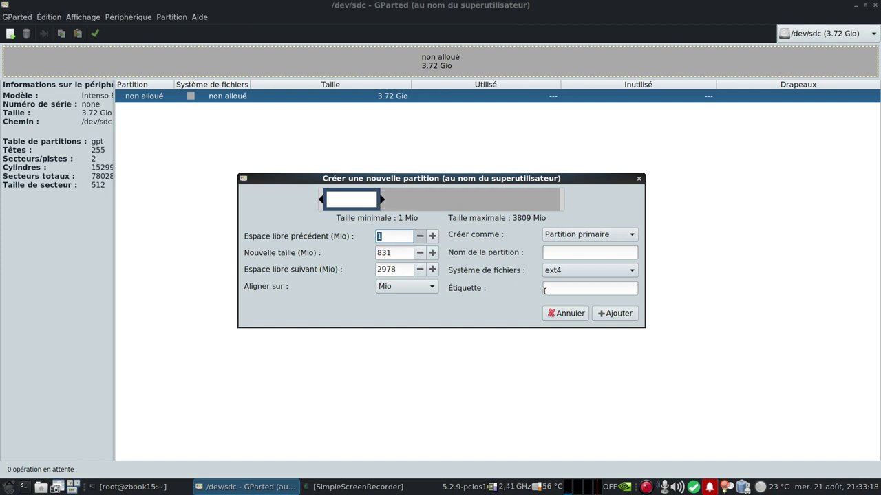
click(582, 271)
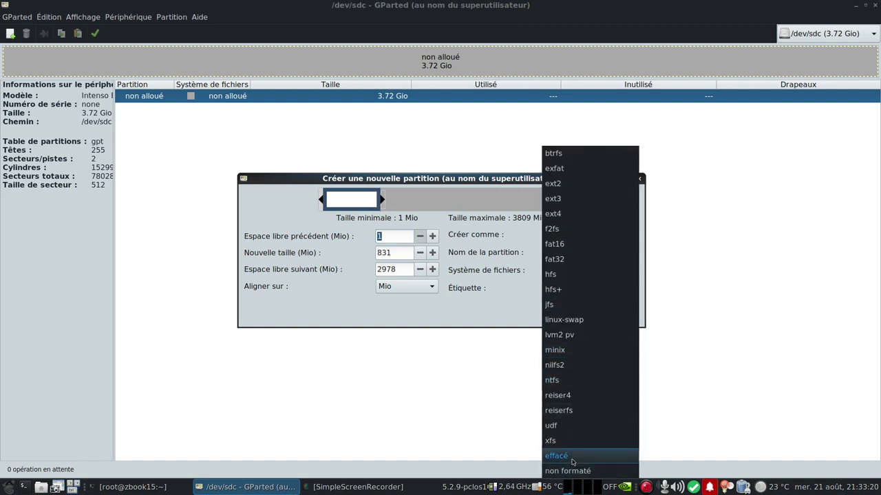
click(572, 456)
click(614, 314)
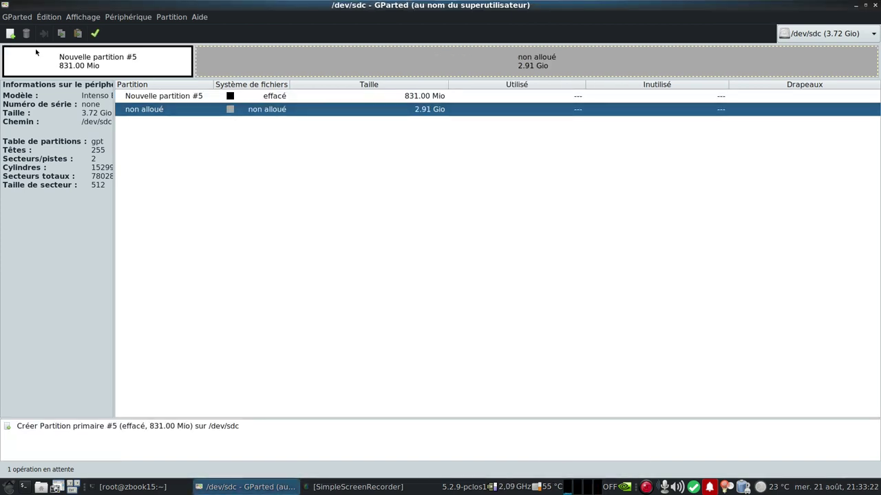
- Add a second primary partition of about 774 Mio on the gpt disk, with file system effacé
click(10, 33)
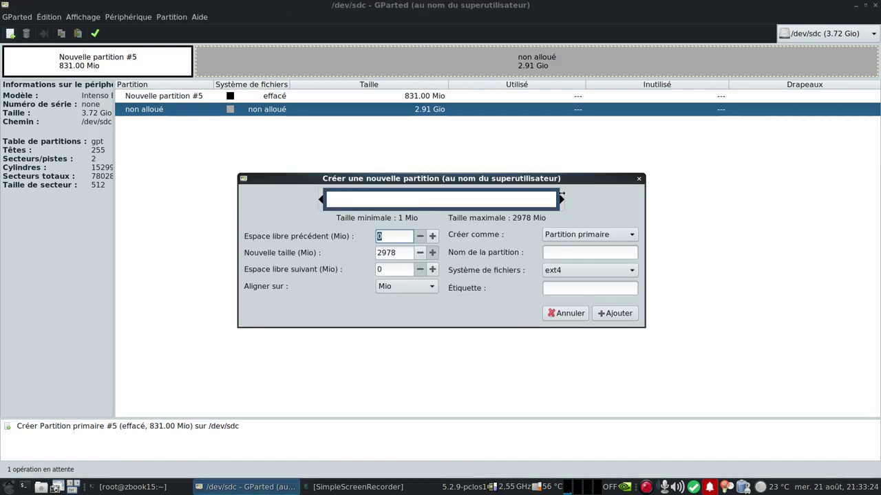
drag(562, 199, 397, 209)
click(620, 270)
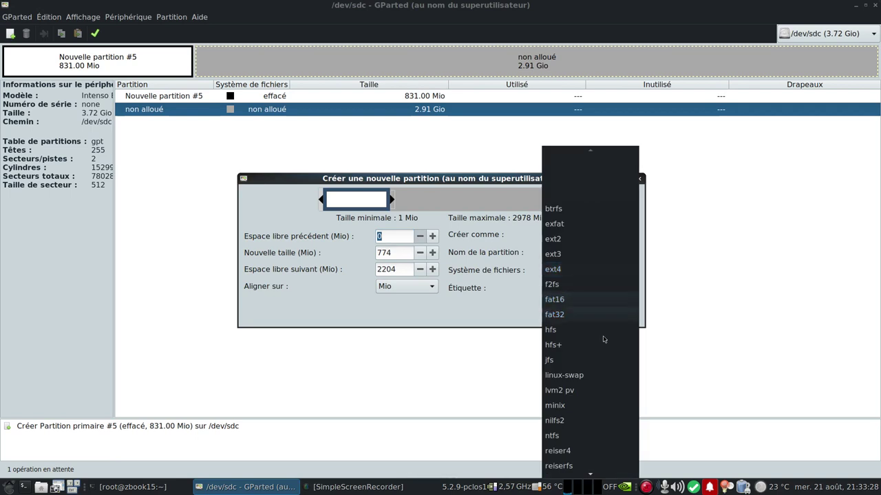
click(578, 455)
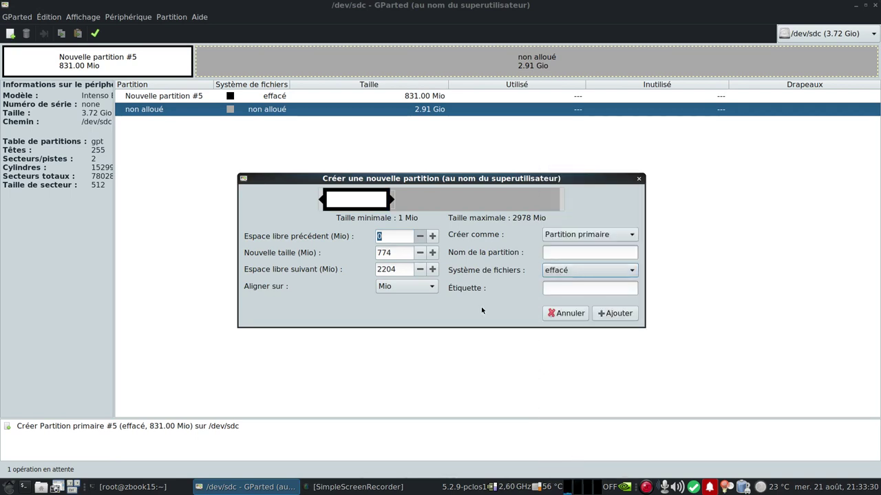
click(619, 313)
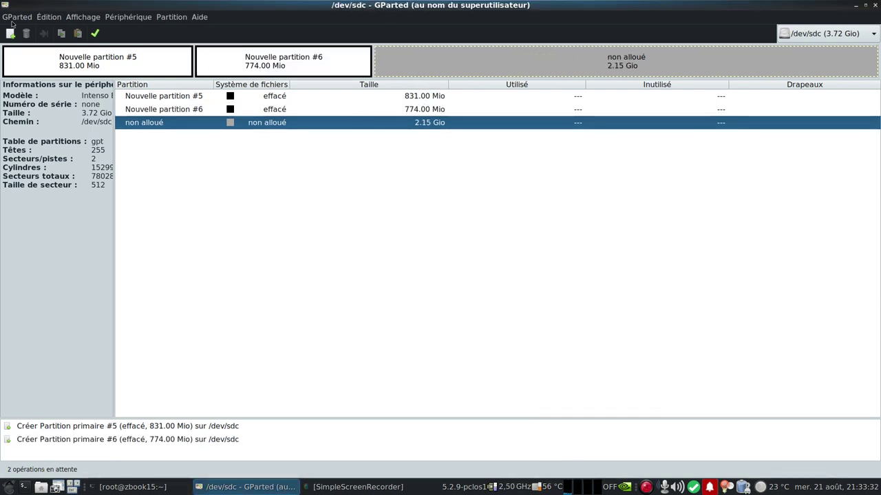
- Add a third primary partition of about 767 Mio in the unallocated space of the gpt disk, with file system effacé
key(Insert)
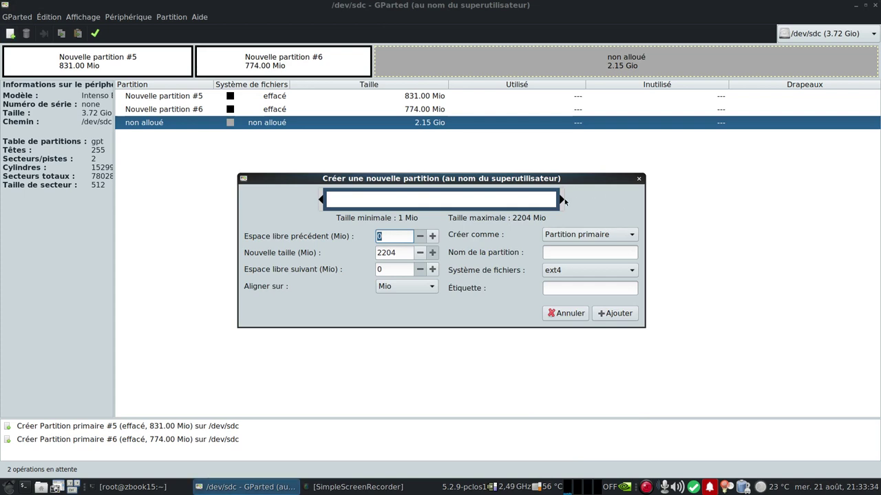
drag(562, 199, 412, 199)
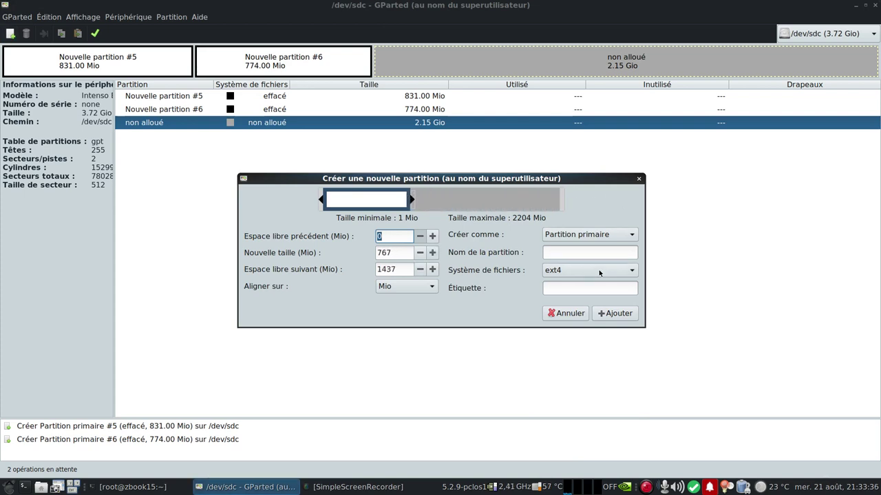
click(602, 274)
scroll(593, 419, down, 3)
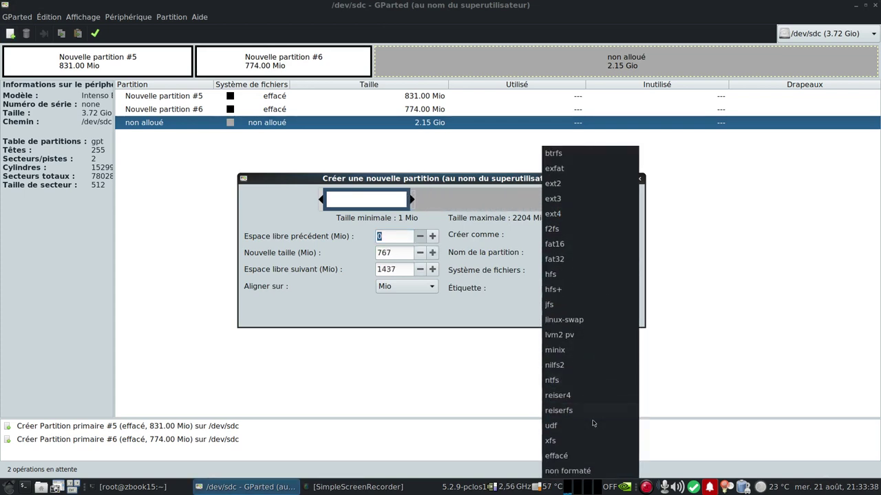
click(585, 456)
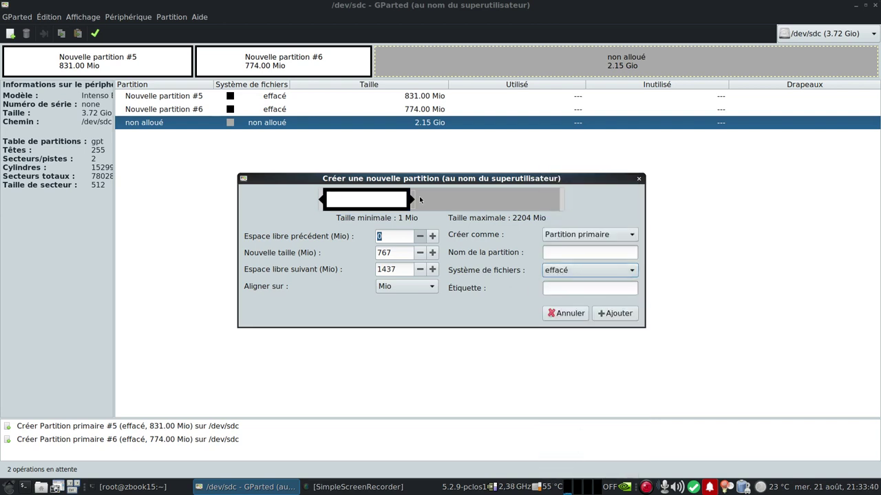
click(625, 318)
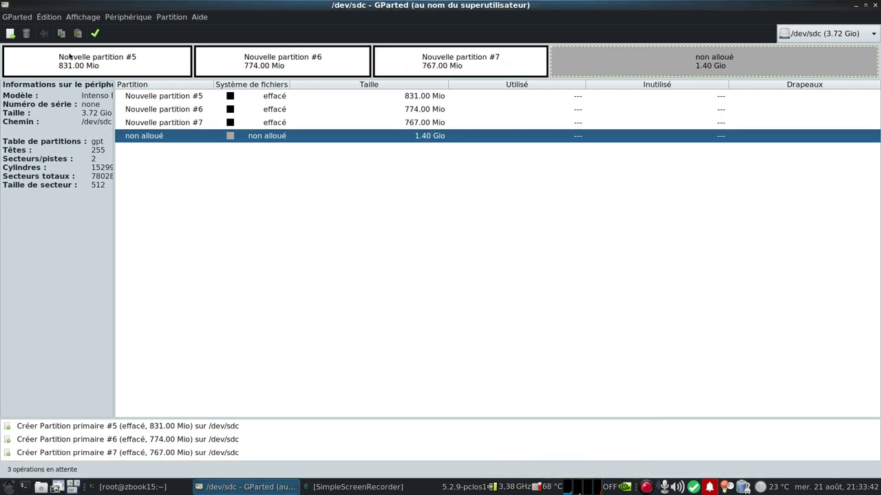
- Add a fourth primary partition of about 549 Mio in the unallocated space, with file system effacé
click(10, 33)
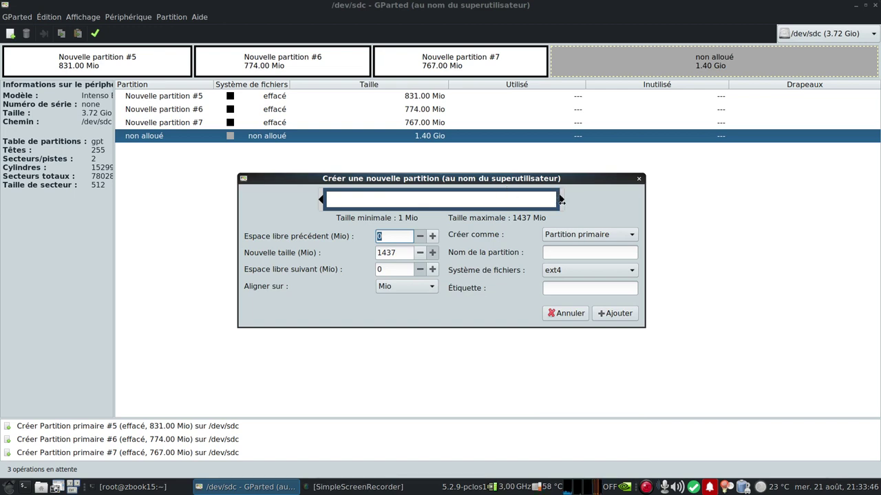
drag(559, 200, 419, 199)
click(618, 270)
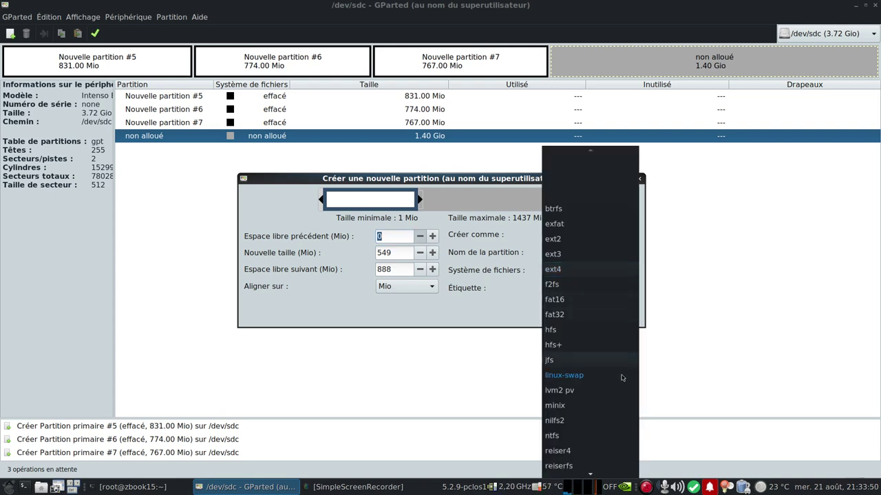
click(576, 459)
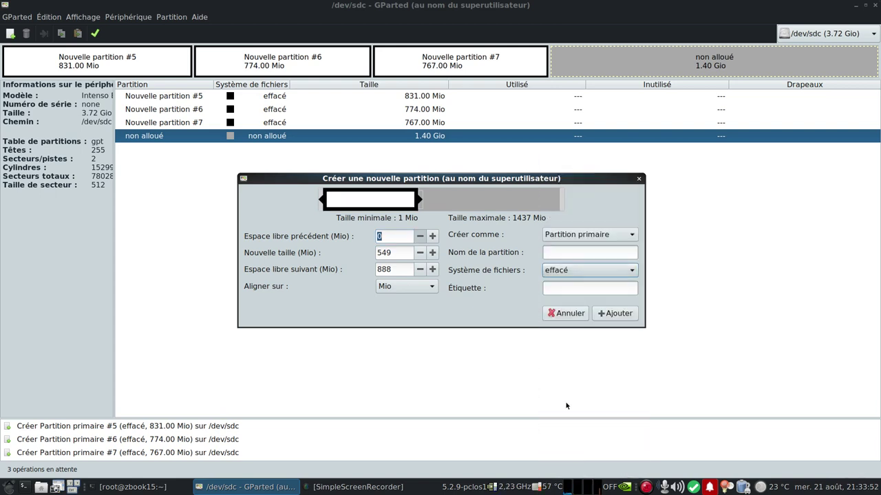
click(616, 313)
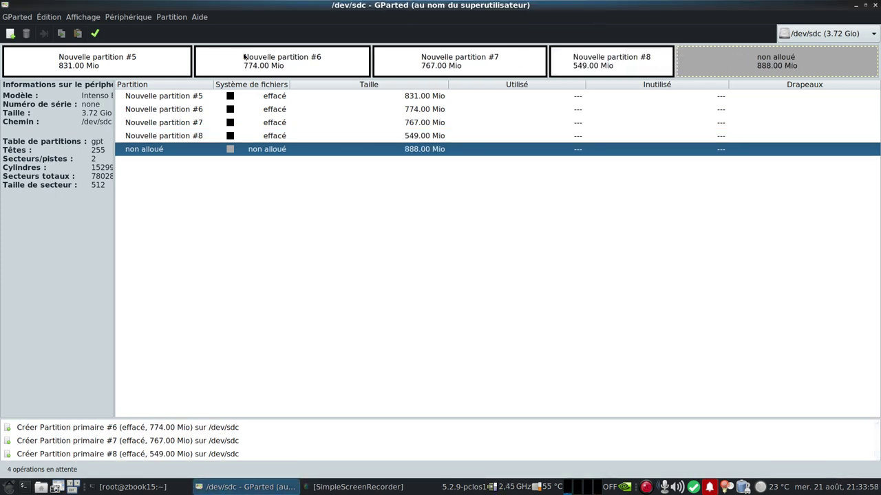
- Add a fifth primary partition filling the remaining 888 Mio of the gpt disk, with file system effacé
click(10, 33)
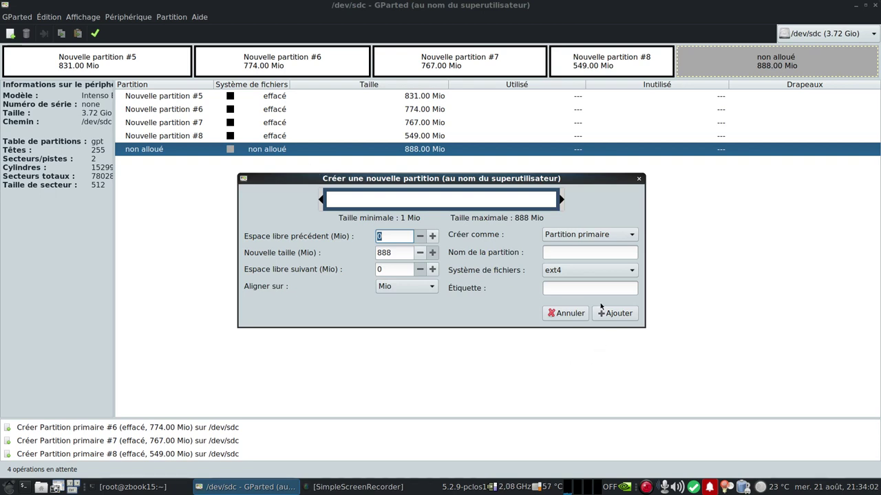
click(608, 270)
scroll(590, 410, down, 3)
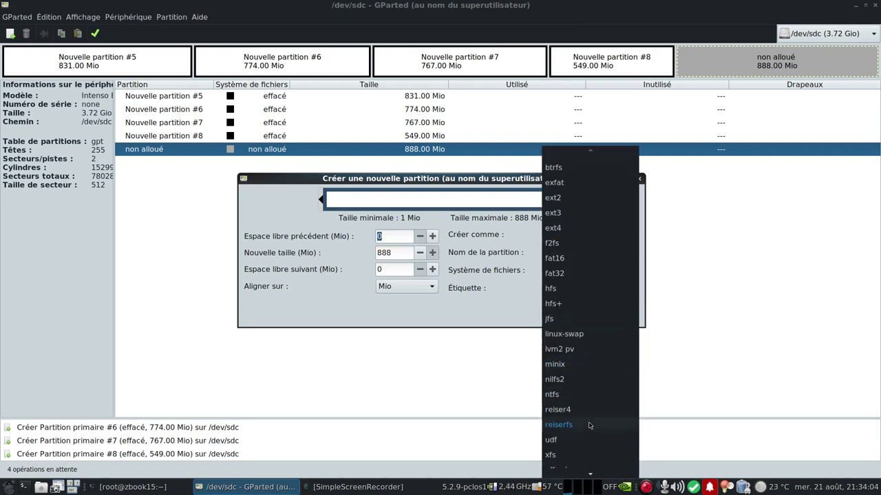
click(557, 456)
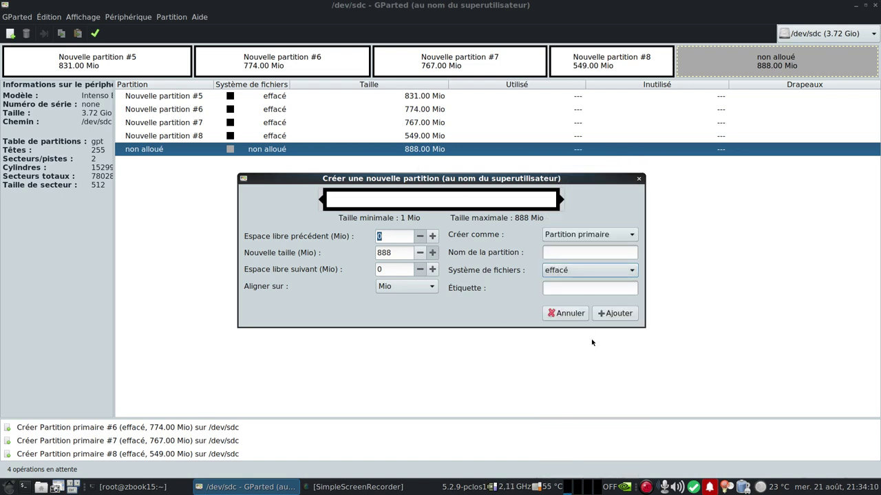
click(619, 314)
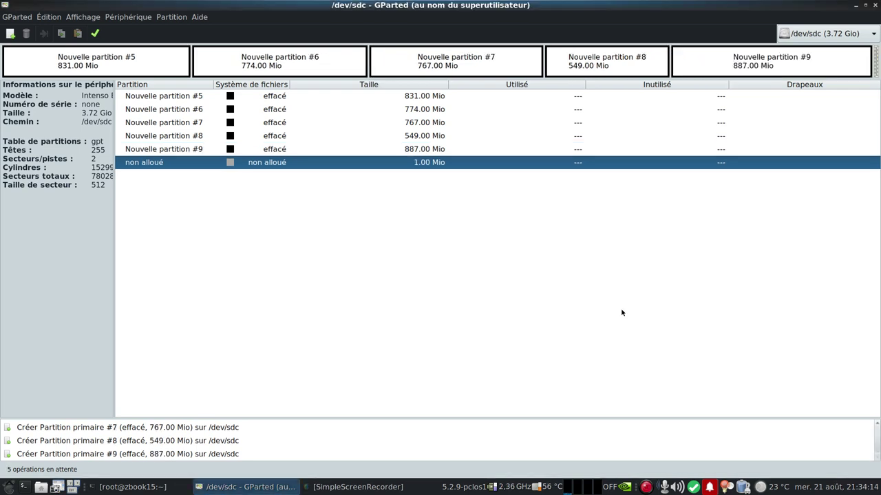
- Apply the pending partition creations to /dev/sdc and close the operations report
click(95, 33)
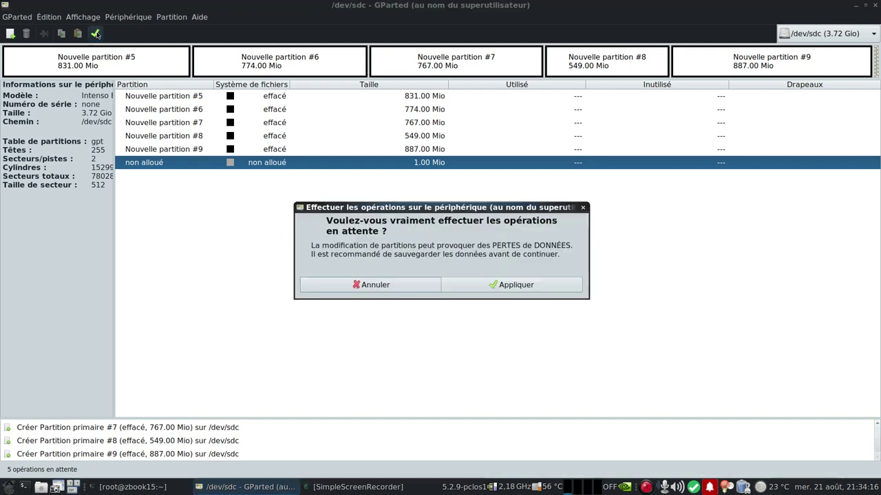
click(517, 286)
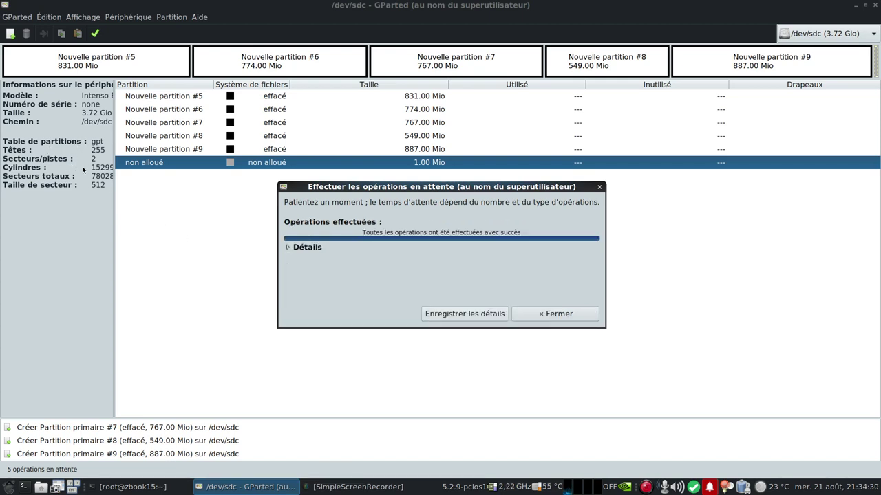
click(556, 313)
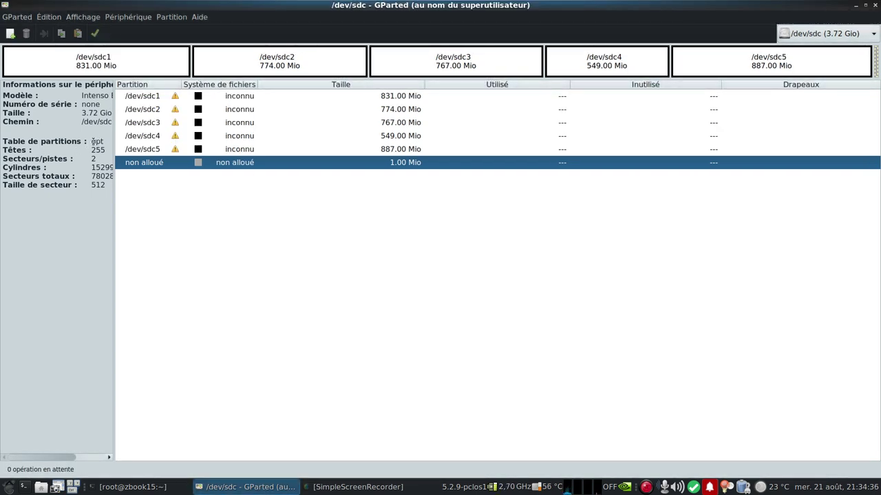
- Create a new msdos partition table on /dev/sdc, replacing the gpt layout
click(129, 17)
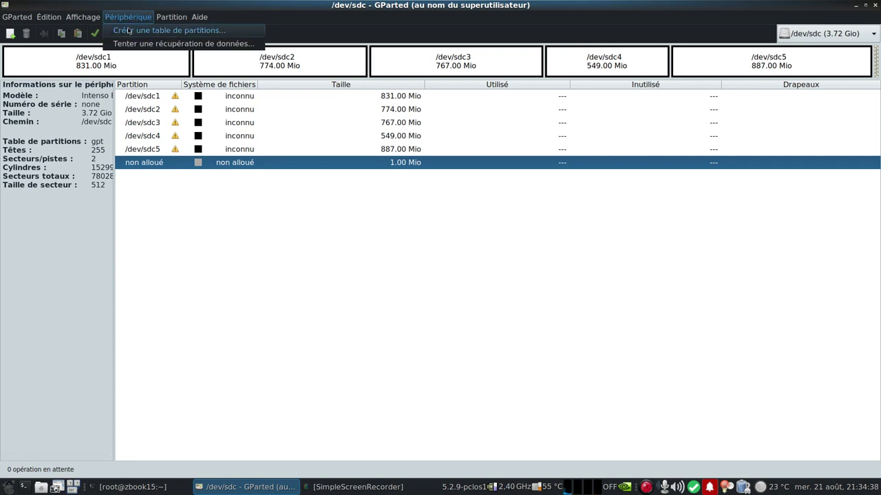
click(128, 31)
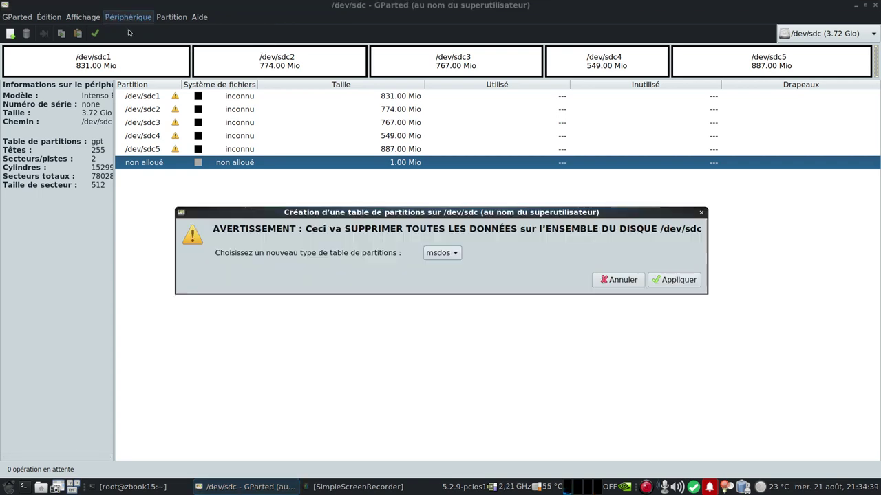
click(676, 280)
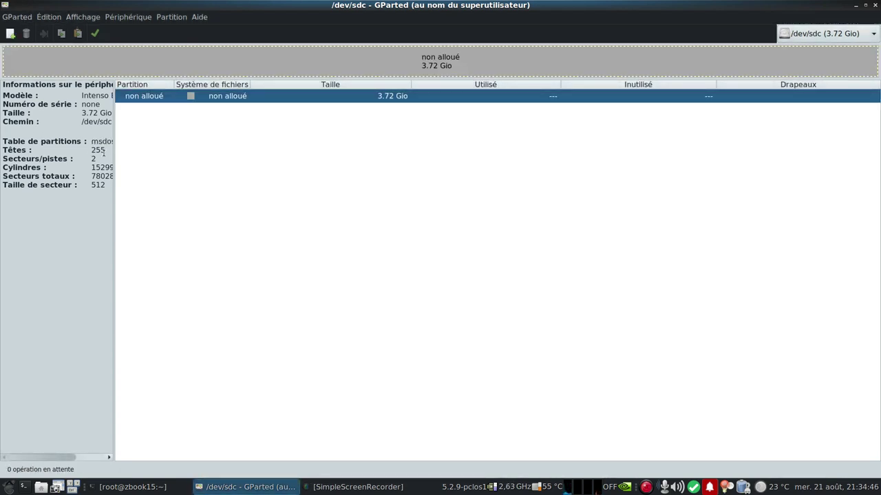
- Add one primary fat32 partition spanning the whole unallocated space of /dev/sdc
right_click(251, 68)
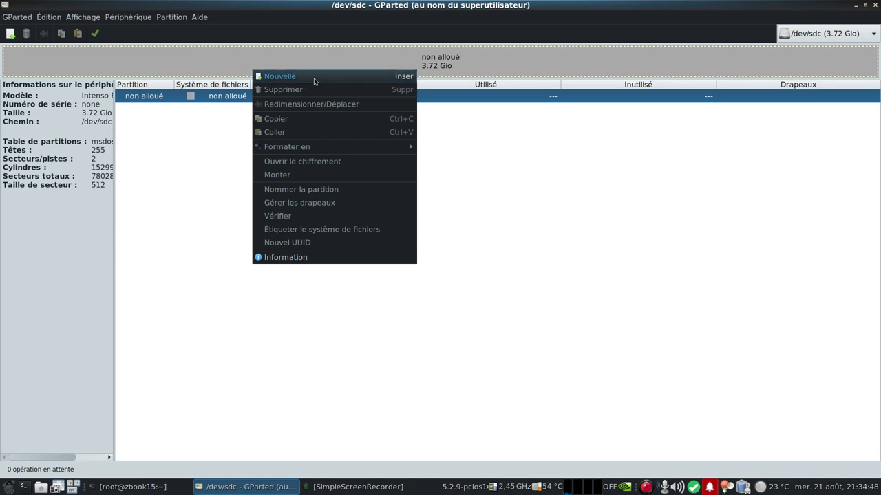
click(316, 76)
click(592, 270)
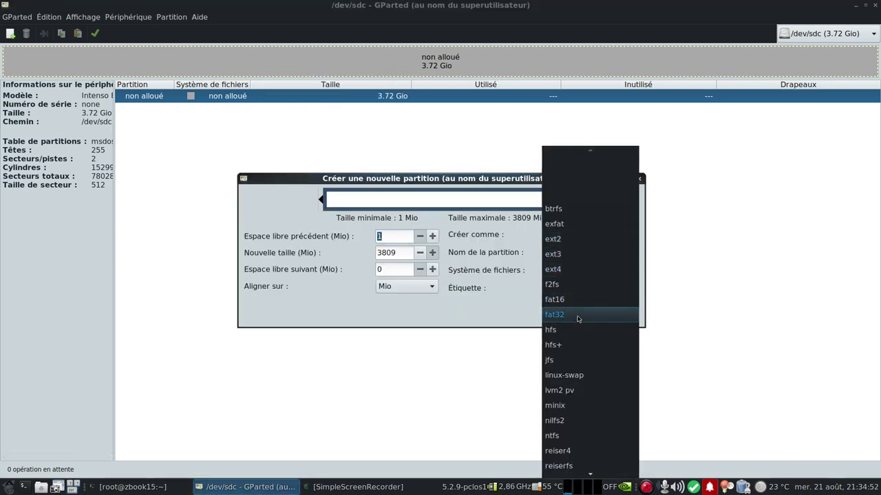
click(608, 315)
click(609, 316)
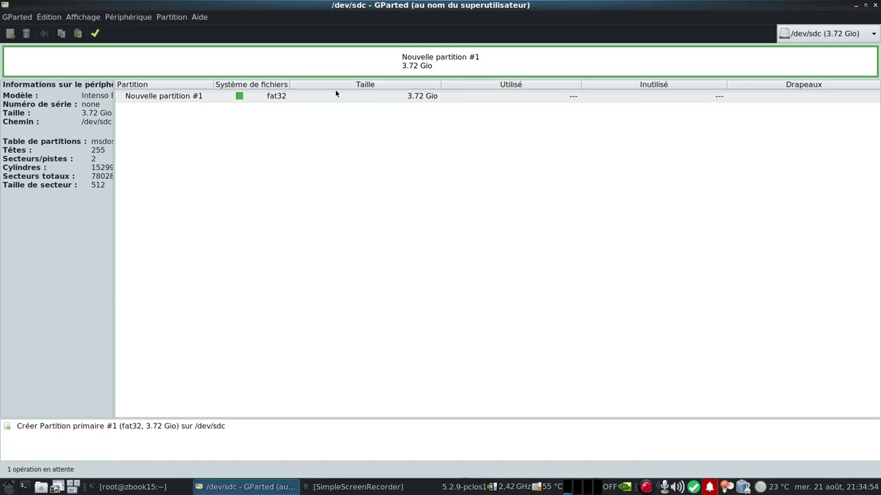
- Apply the pending fat32 partition creation to /dev/sdc and close the operations report
click(96, 33)
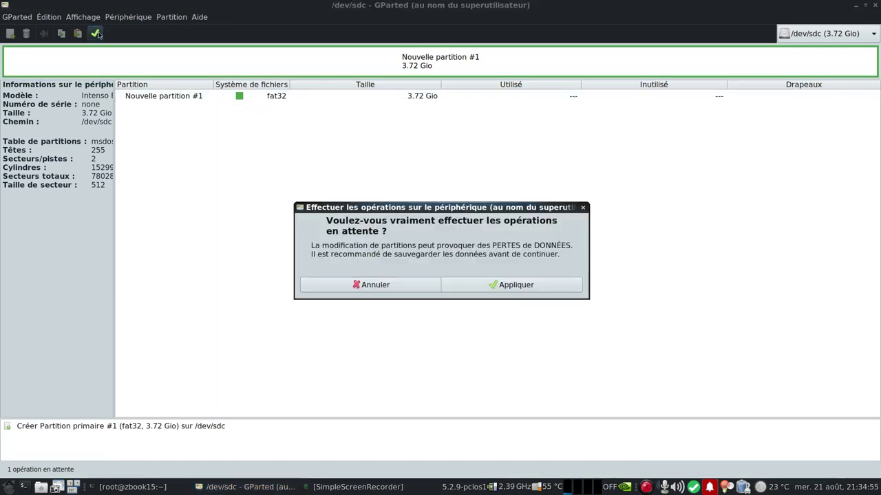
click(529, 285)
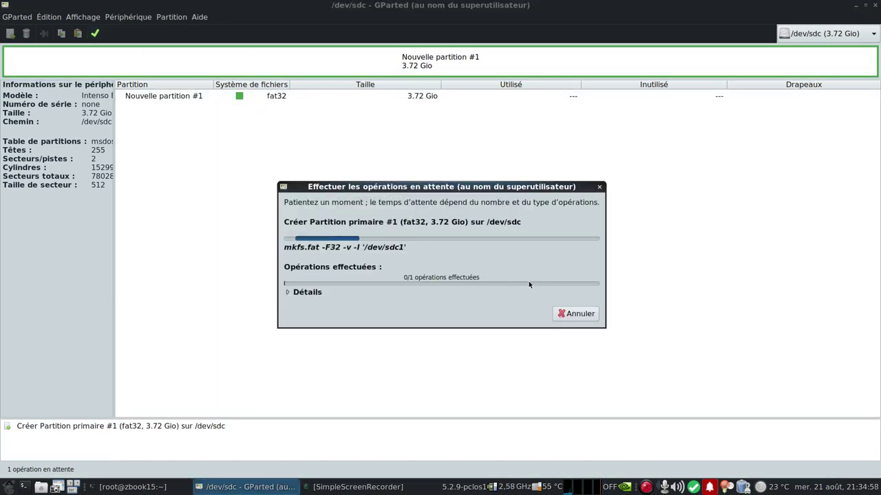
click(857, 8)
click(228, 489)
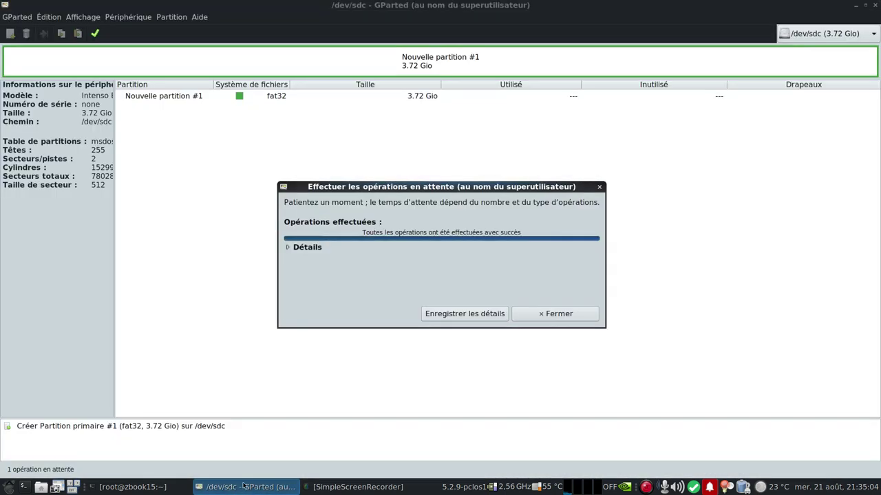
click(571, 315)
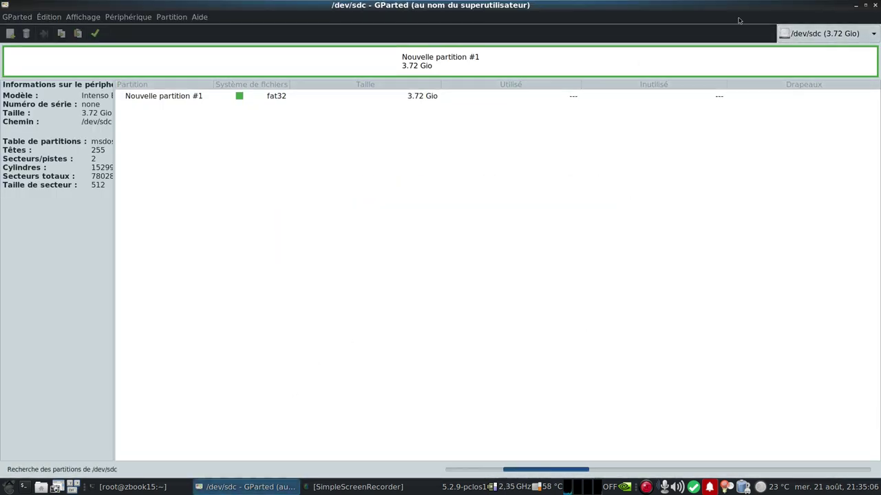
- Hide the device information display and show it again
click(77, 21)
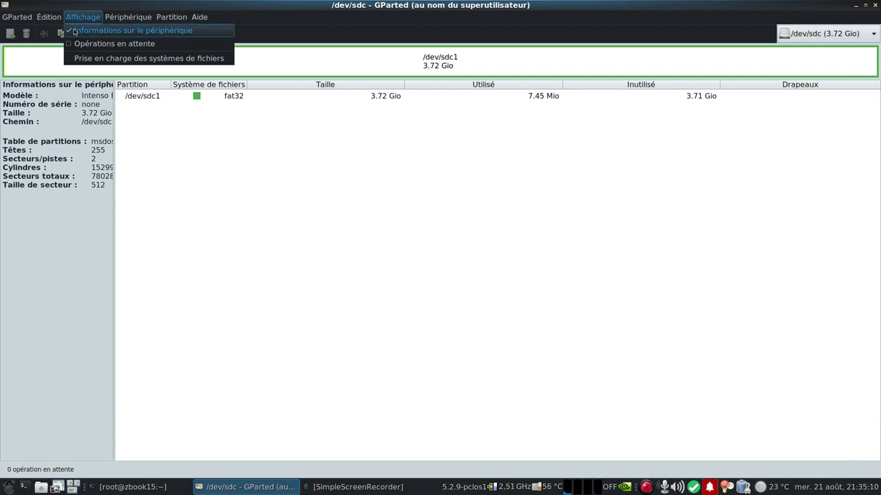
click(73, 31)
click(77, 17)
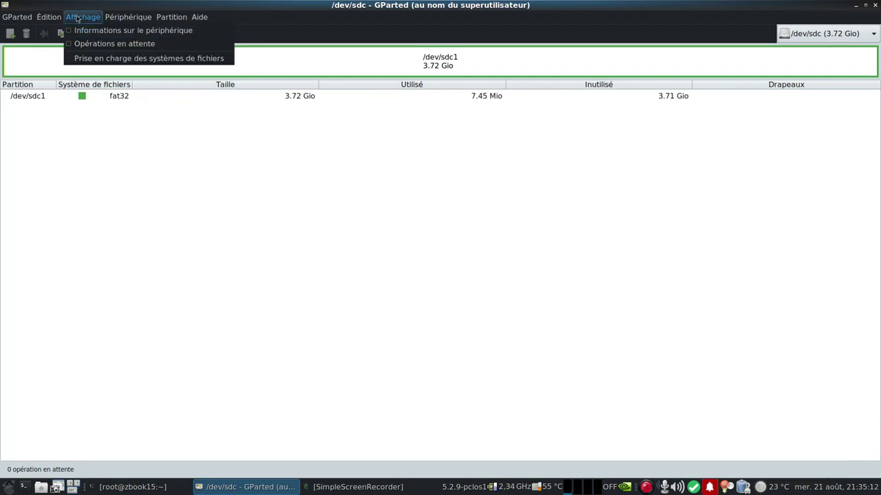
click(76, 31)
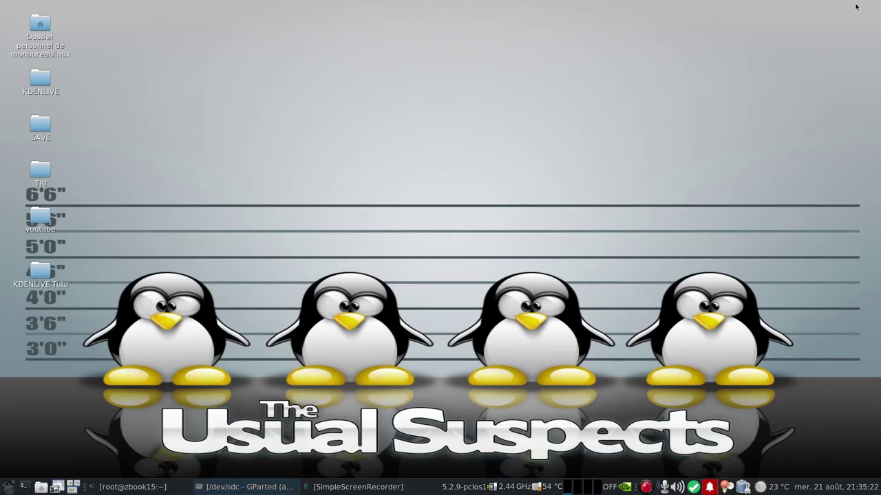
- Switch to the root terminal, clear it and run parted -l to list every disk's partition table
click(855, 6)
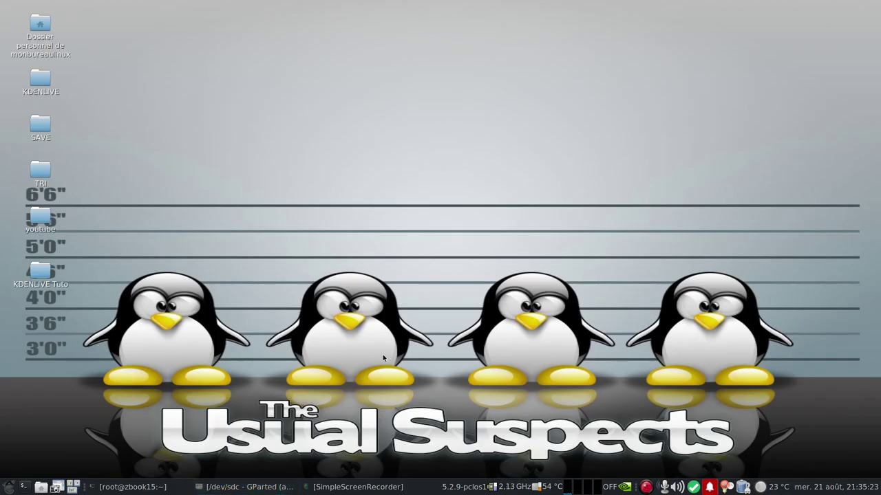
click(130, 486)
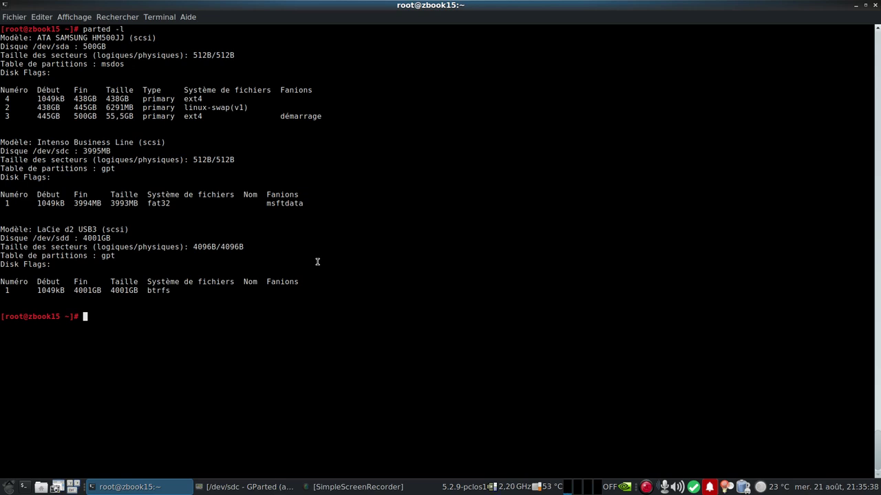
key(ctrl+l)
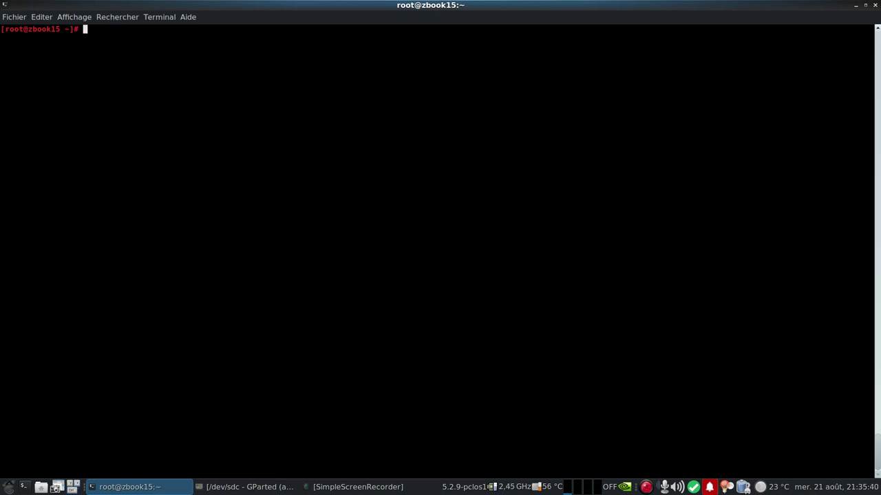
text(parted -l)
key(Return)
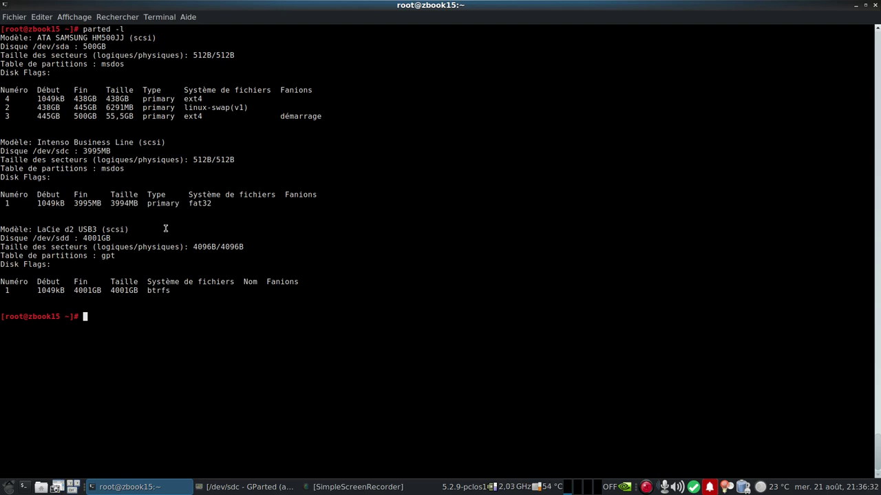
text(sudo parted -l)
key(BackSpace)
key(BackSpace)
key(BackSpace)
key(BackSpace)
key(BackSpace)
key(BackSpace)
key(BackSpace)
key(BackSpace)
key(BackSpace)
key(BackSpace)
key(BackSpace)
key(BackSpace)
key(BackSpace)
key(BackSpace)
- Return from the terminal to GParted, check the view options for the device information, and minimise the window
click(855, 5)
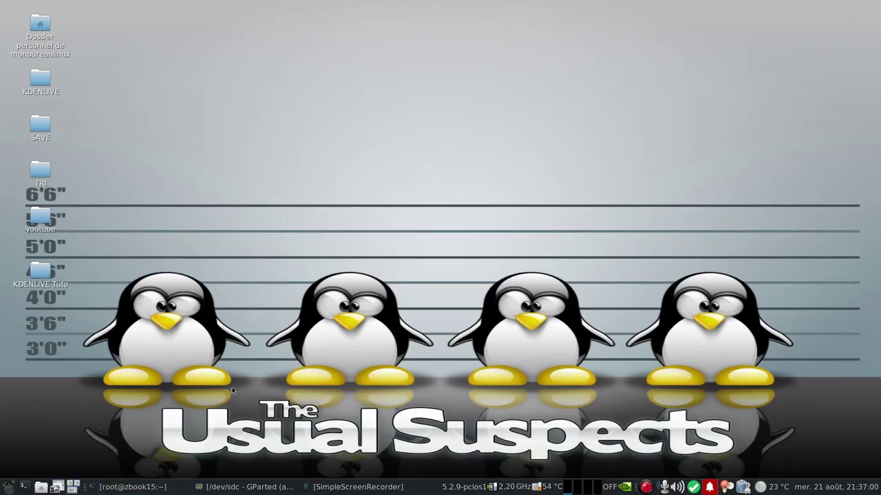
click(232, 481)
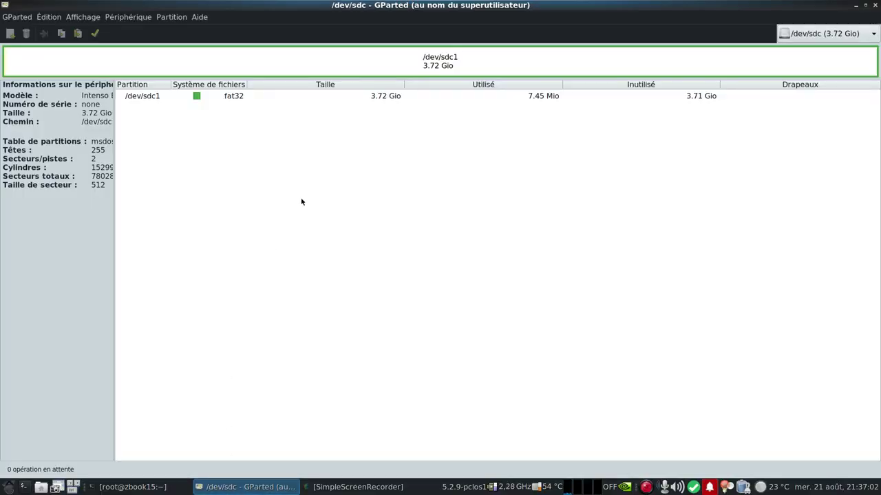
click(91, 18)
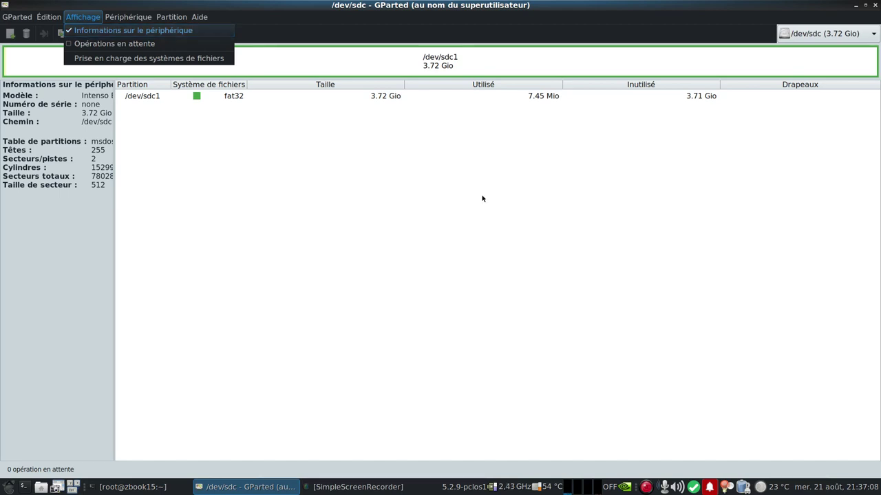
click(741, 122)
click(855, 5)
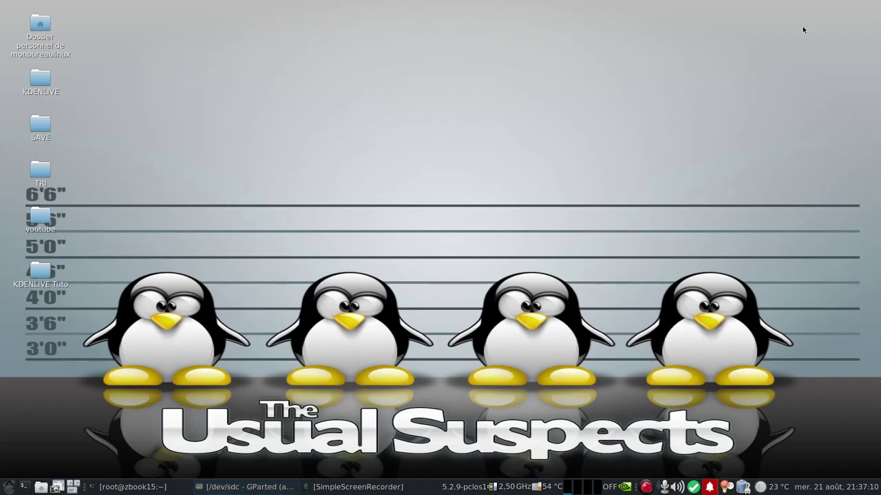